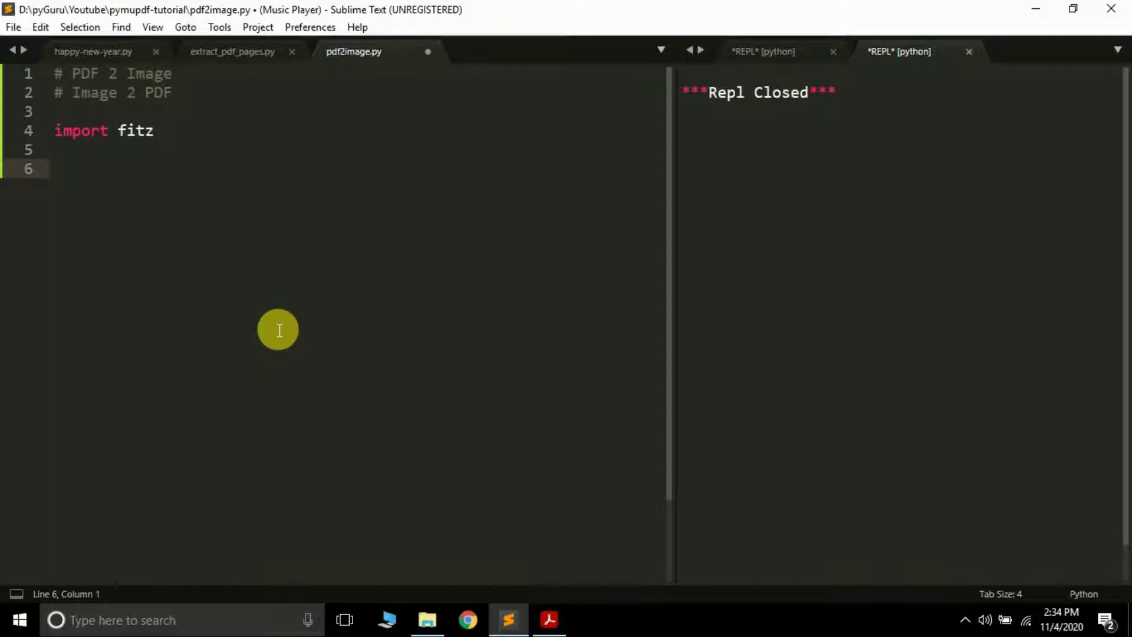
- Save pdf2image.py with its PDF/image header comments and the import fitz line
{"action": "key", "text": "ctrl+s"}
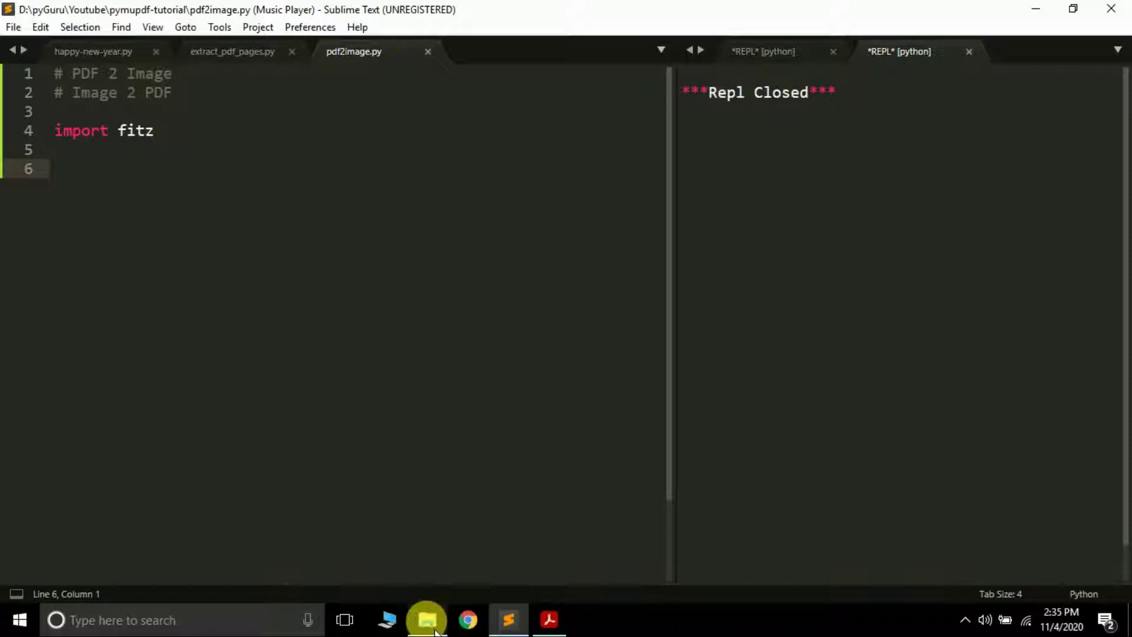
- Open 'Ruskin bond- great stories' from the pymupdf-tutorial folder in Acrobat Reader
{"action": "left_click", "coordinate": [434, 627]}
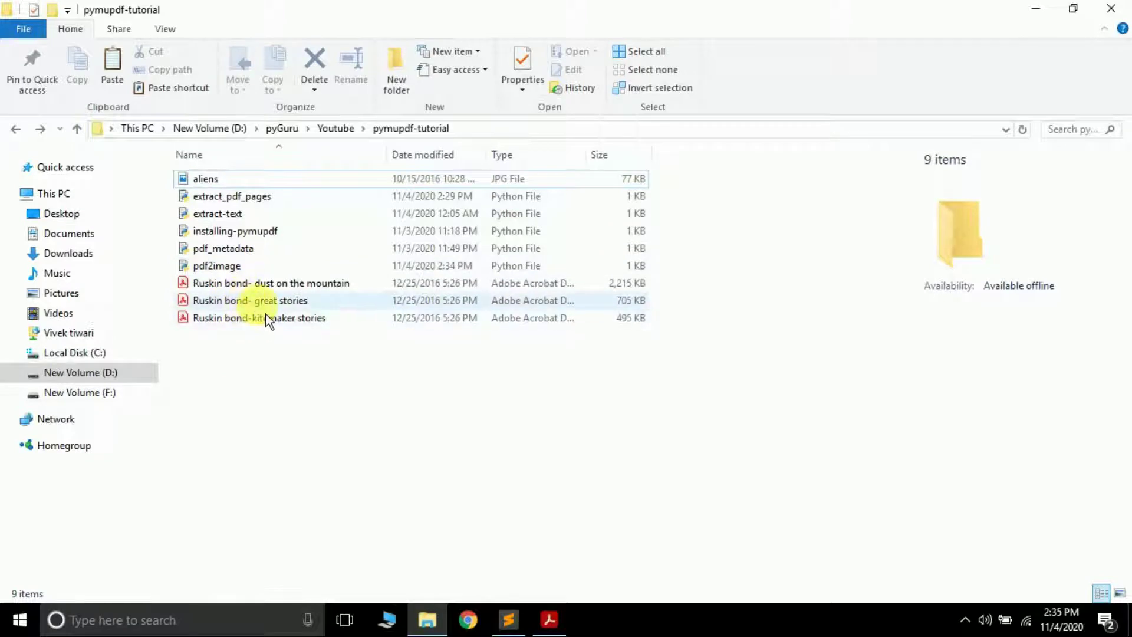
{"action": "double_click", "coordinate": [266, 308]}
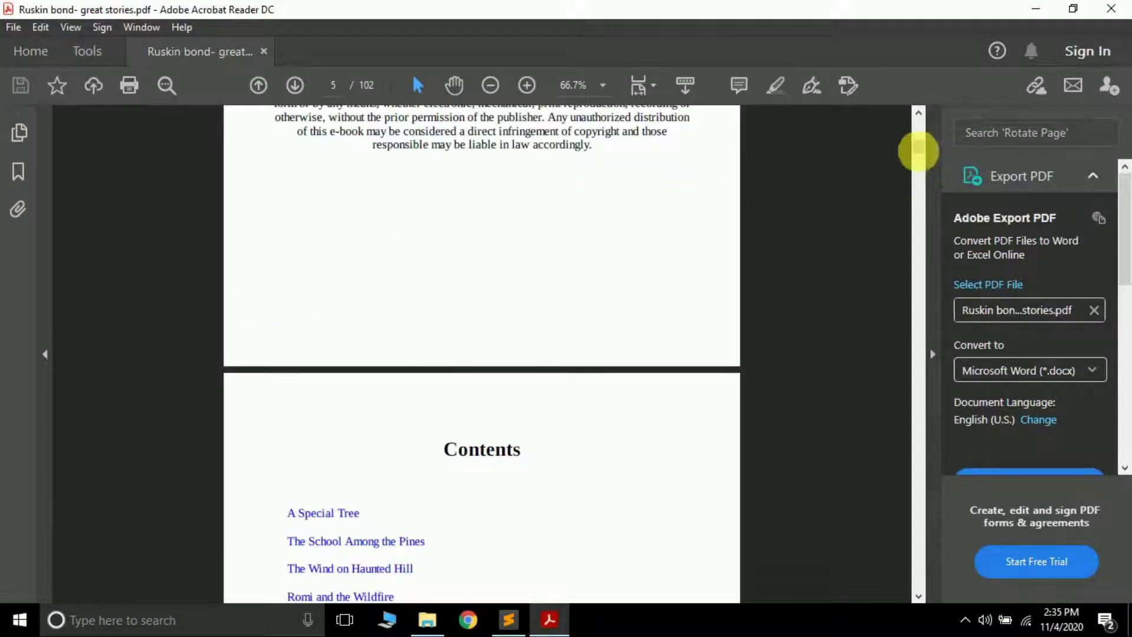
{"action": "left_click_drag", "start_coordinate": [925, 160], "coordinate": [922, 148]}
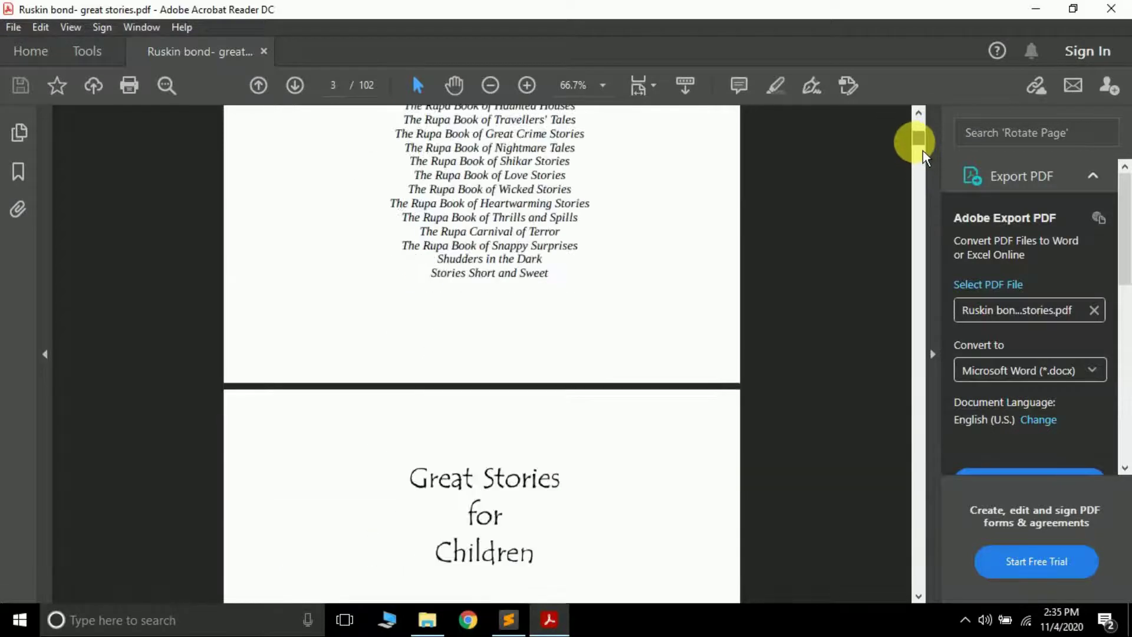
{"action": "left_click_drag", "start_coordinate": [923, 148], "coordinate": [923, 148]}
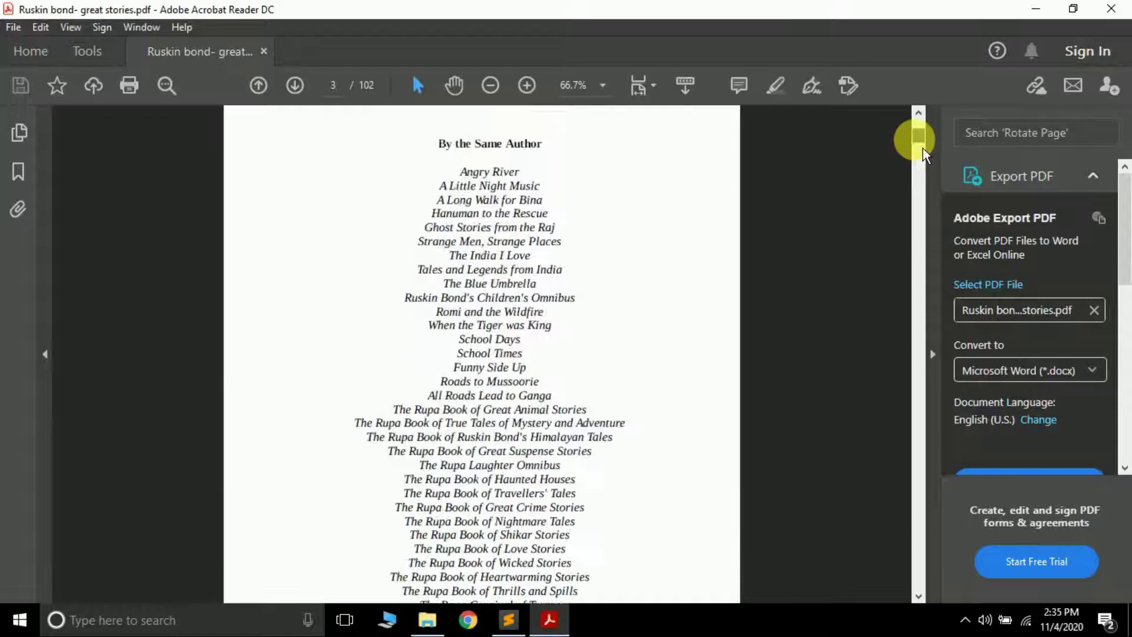
- Write pdf = fitz.open('Ruskin bond- great stories.pdf') on line 6 and start a new line
{"action": "left_click", "coordinate": [527, 629]}
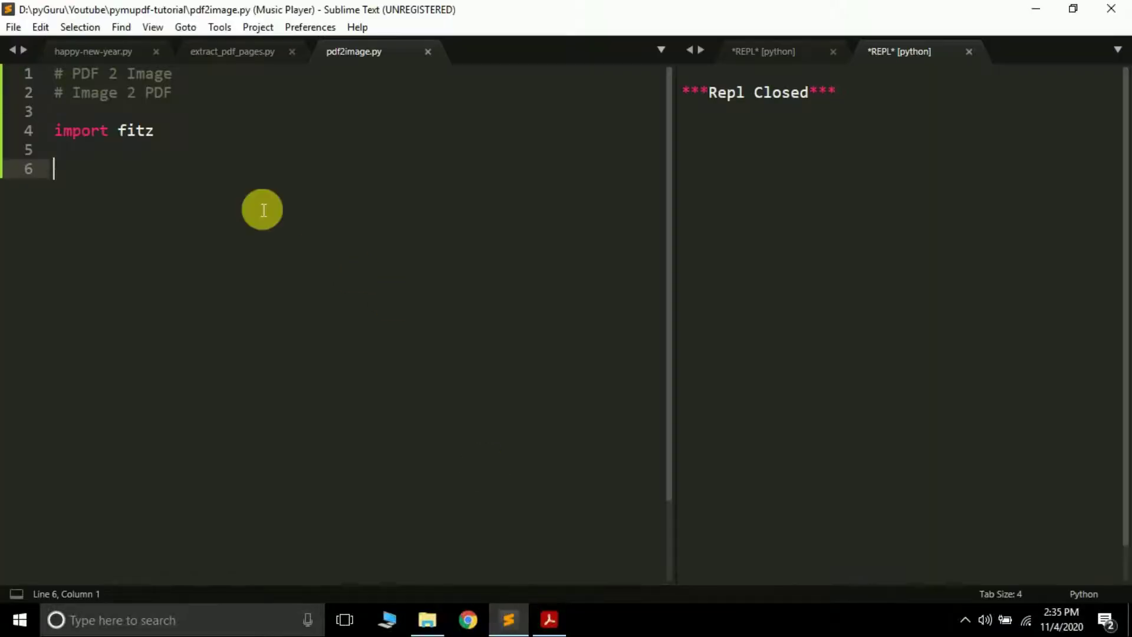
{"action": "type", "text": "pdf "}
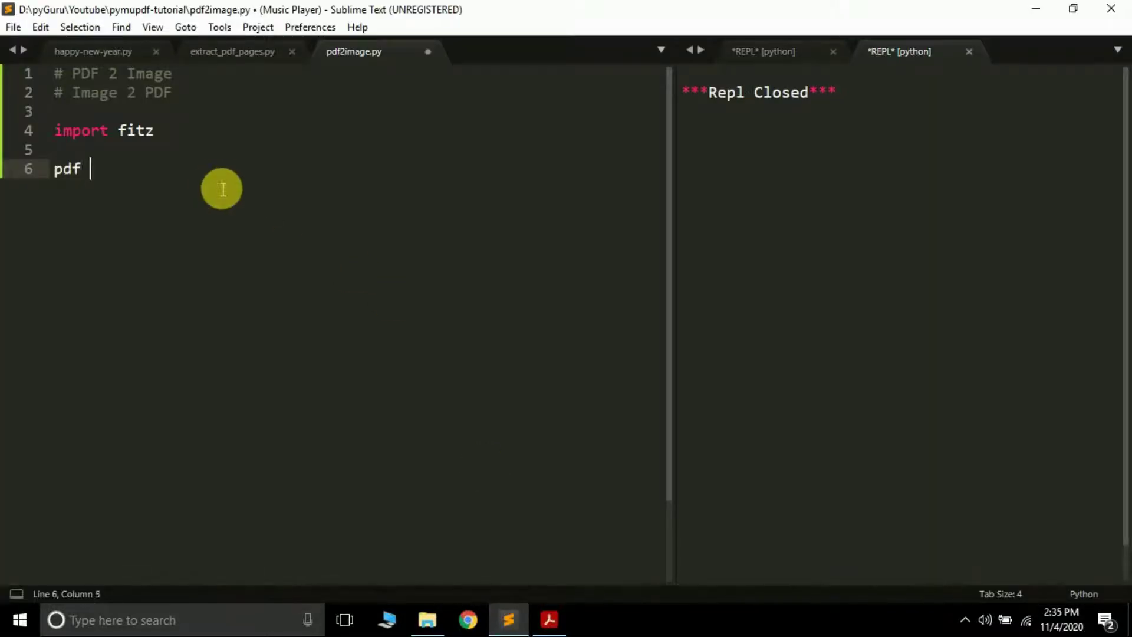
{"action": "type", "text": "= op"}
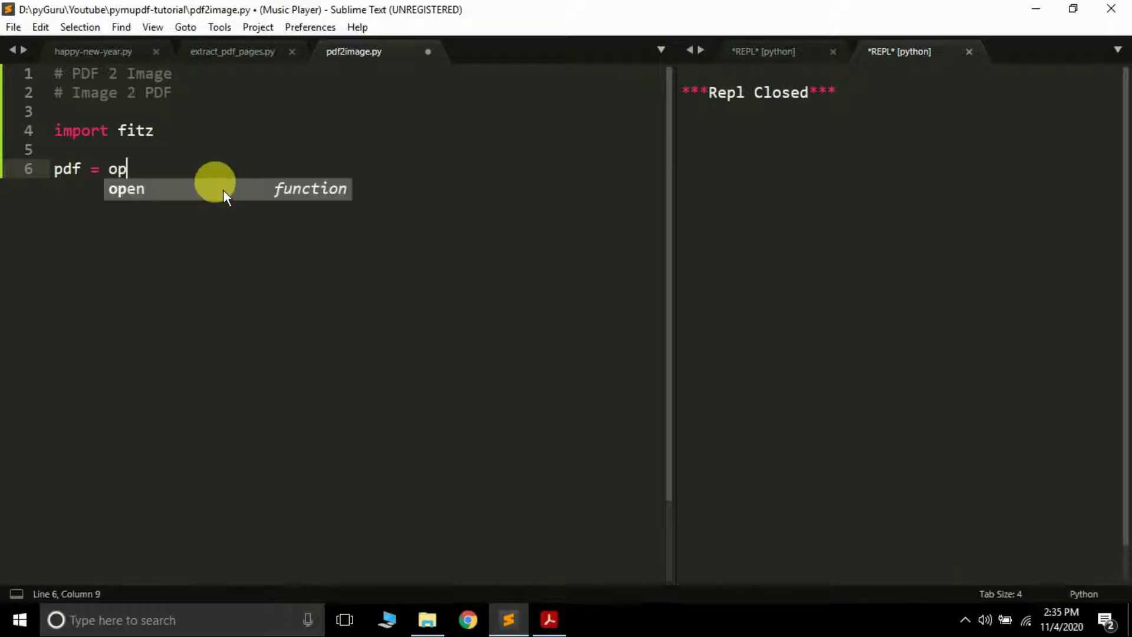
{"action": "key", "text": "BackSpace"}
{"action": "key", "text": "BackSpace"}
{"action": "type", "text": "fit"}
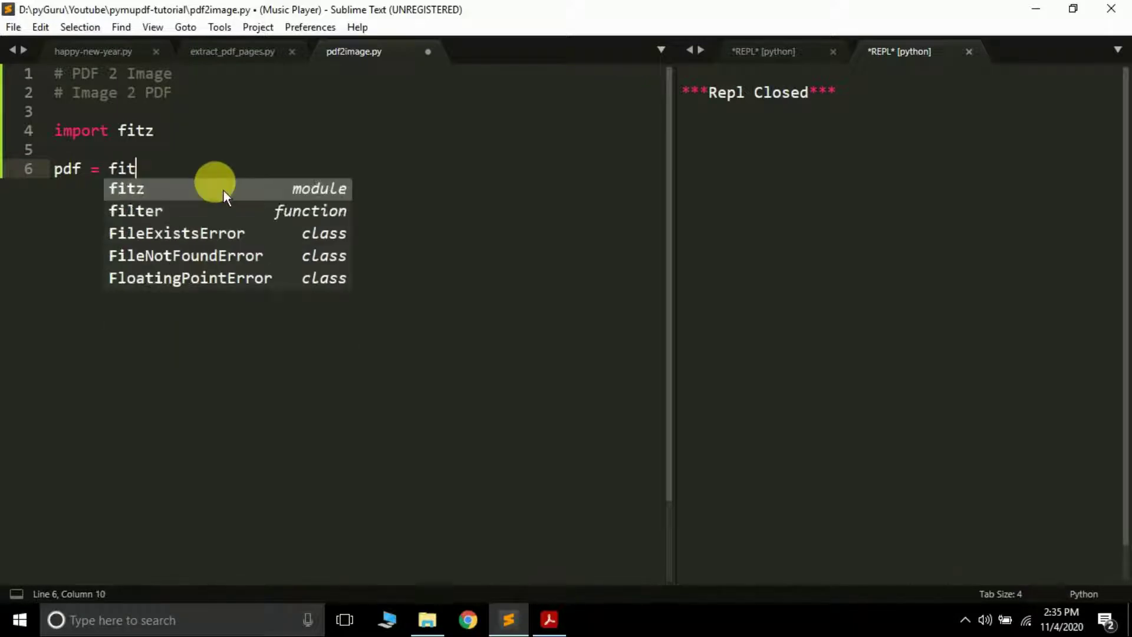
{"action": "type", "text": "z.open("}
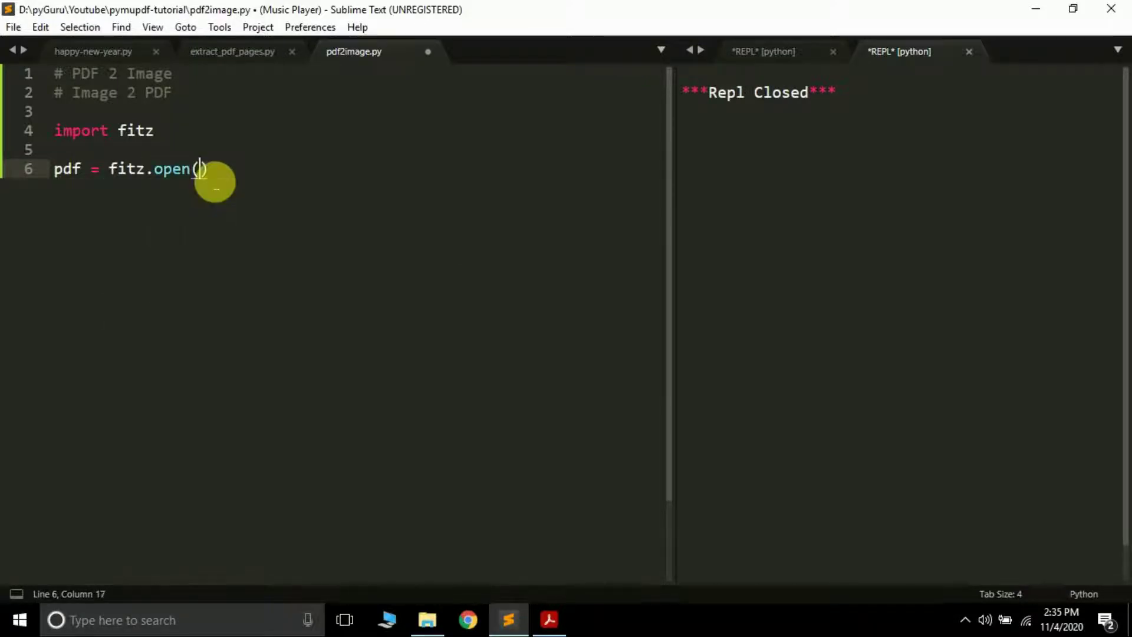
{"action": "type", "text": "'"}
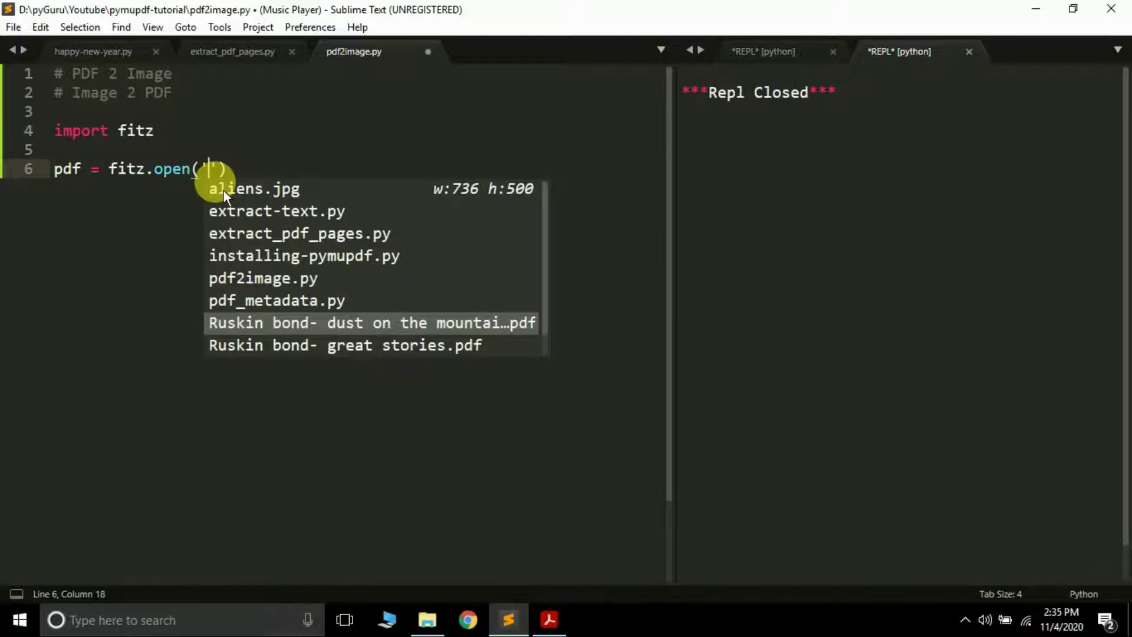
{"action": "key", "text": "Down"}
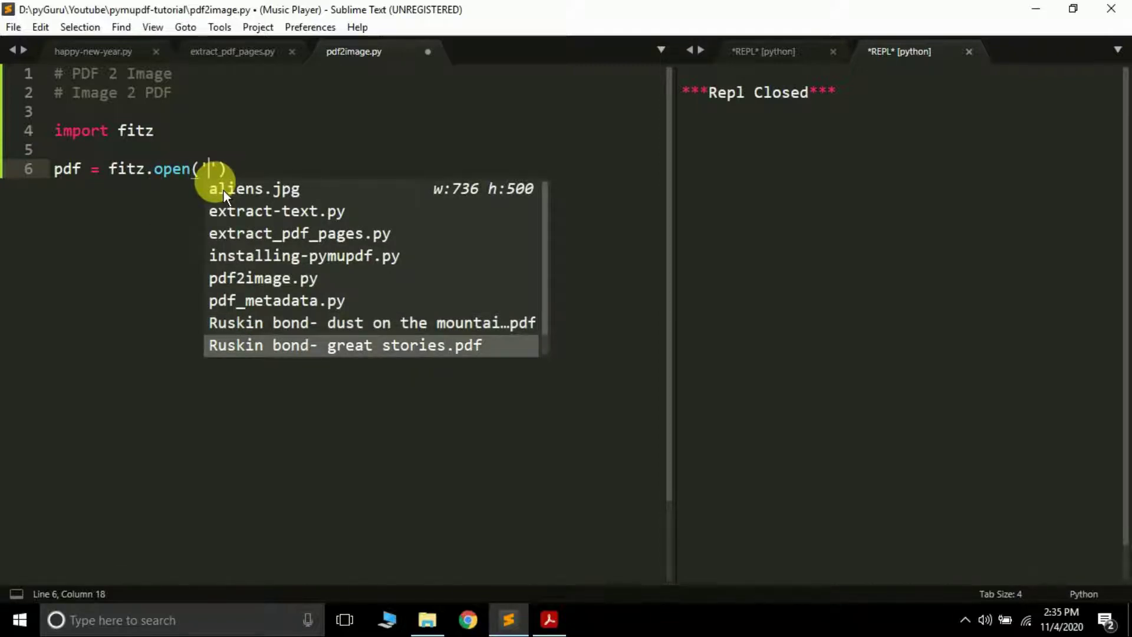
{"action": "key", "text": "Return"}
{"action": "key", "text": "Right"}
{"action": "key", "text": "Right"}
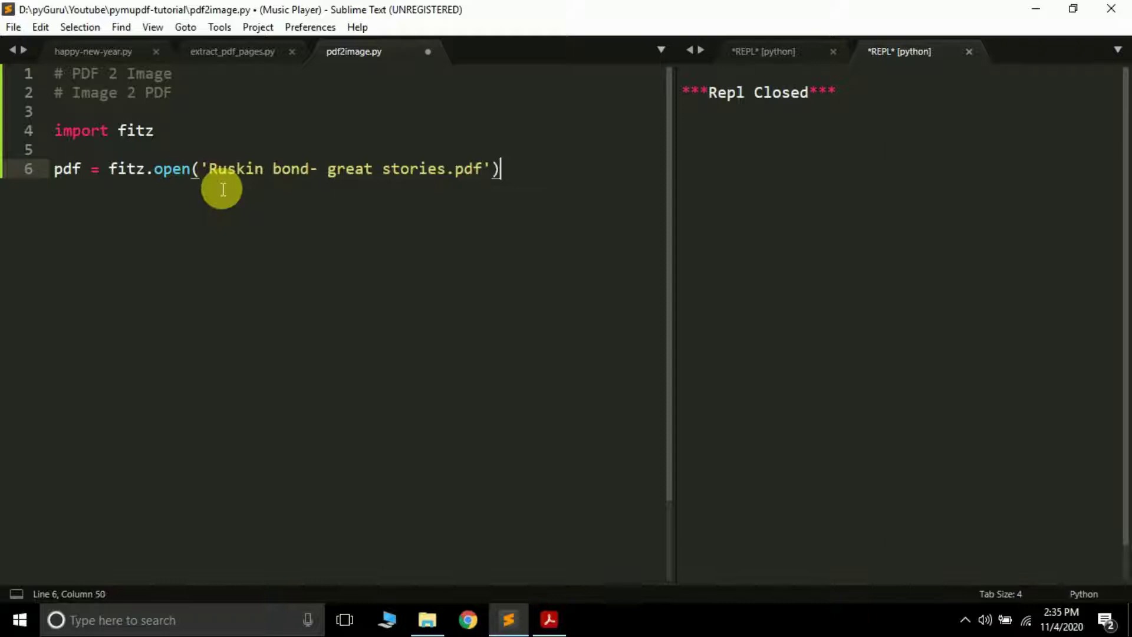
{"action": "key", "text": "Return"}
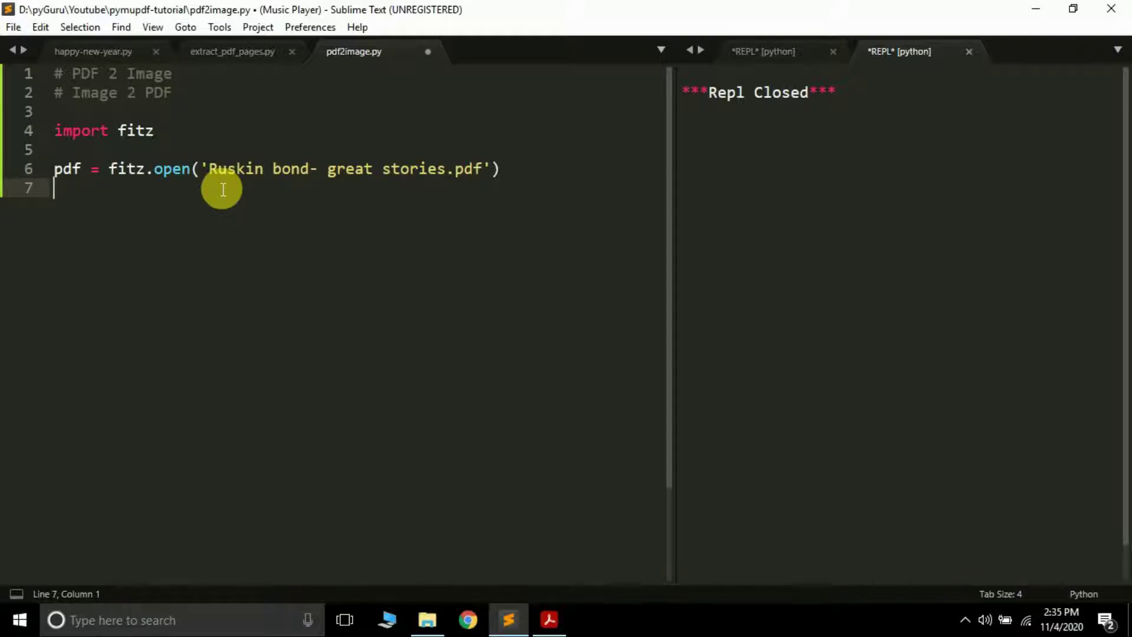
{"action": "type", "text": "p"}
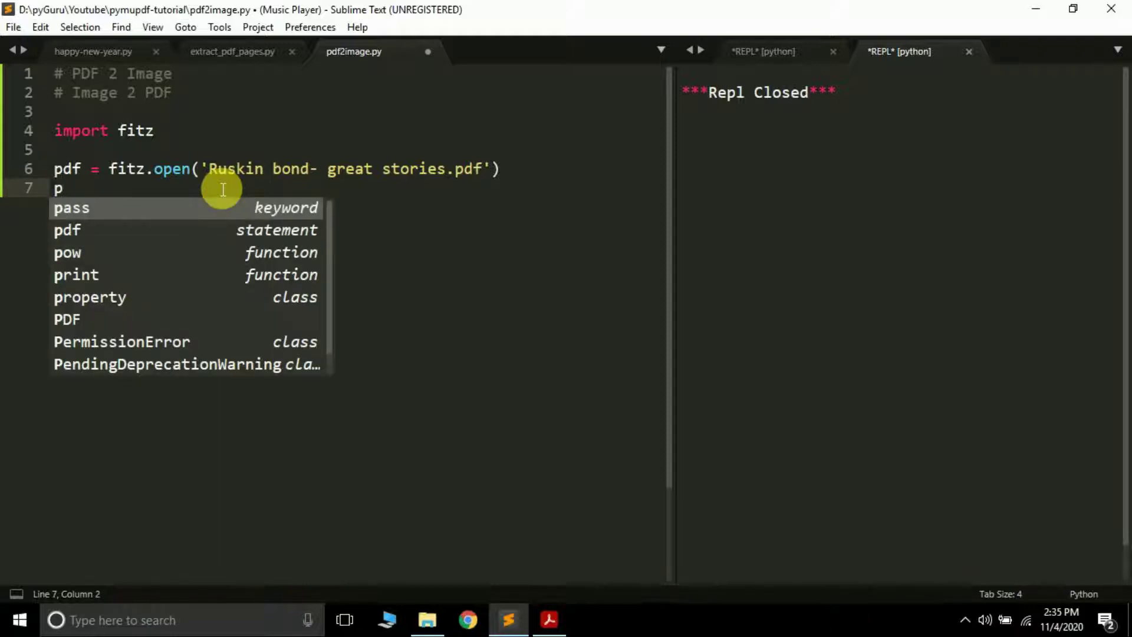
{"action": "type", "text": "df"}
- Write page = pdf.loadPage() on line 7, correcting the 'pd' typo to 'pdf'
{"action": "key", "text": "BackSpace"}
{"action": "key", "text": "BackSpace"}
{"action": "type", "text": "a"}
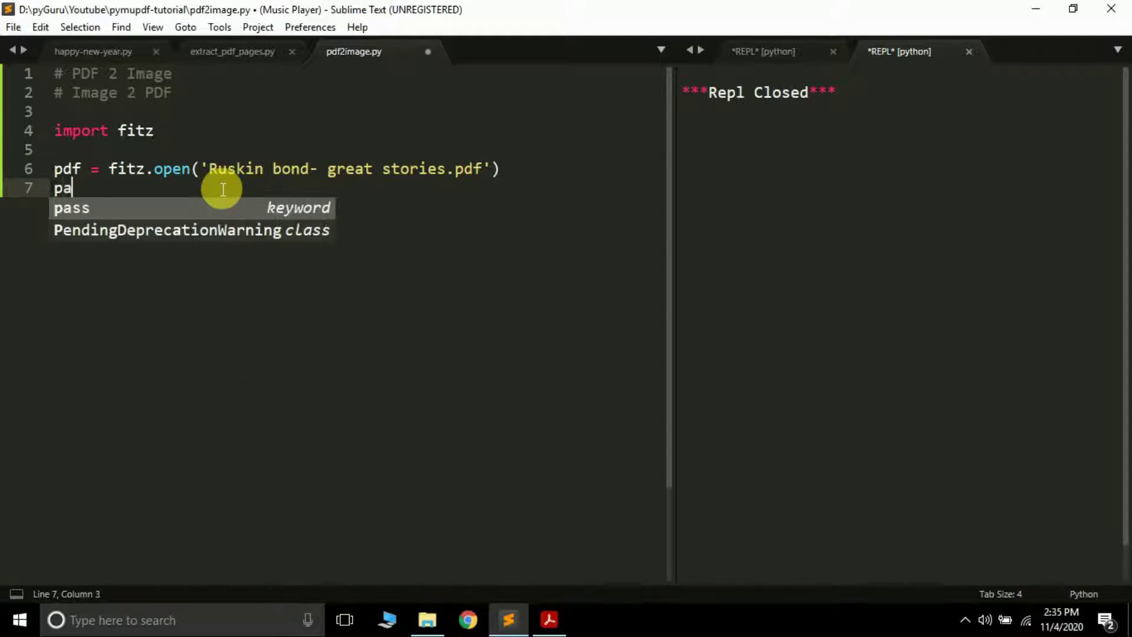
{"action": "type", "text": "ge = "}
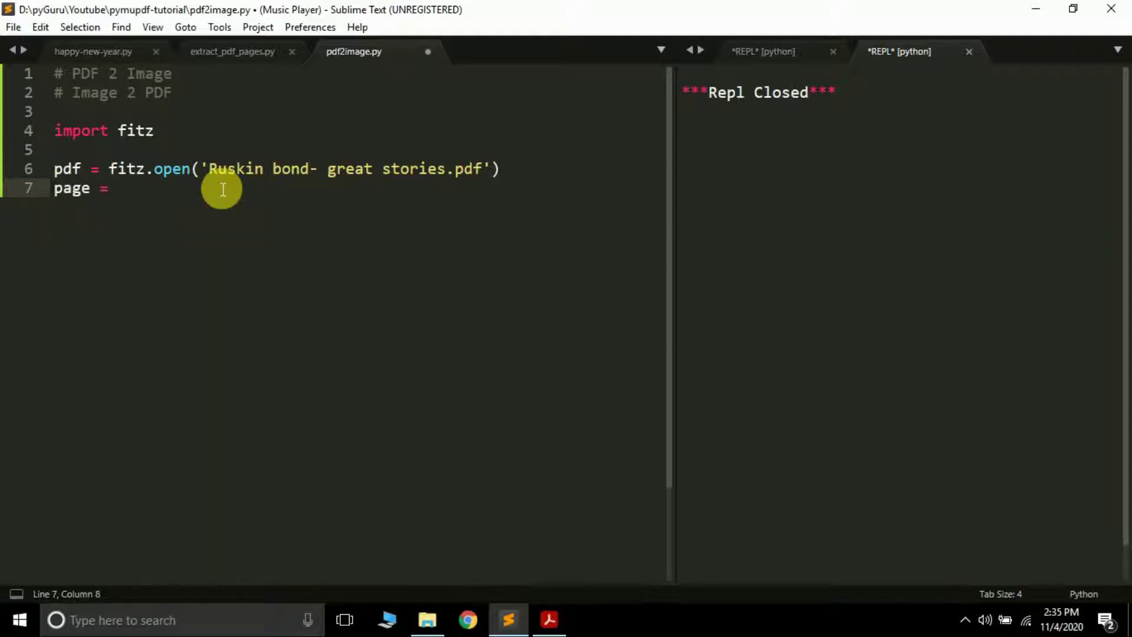
{"action": "type", "text": "pd.load"}
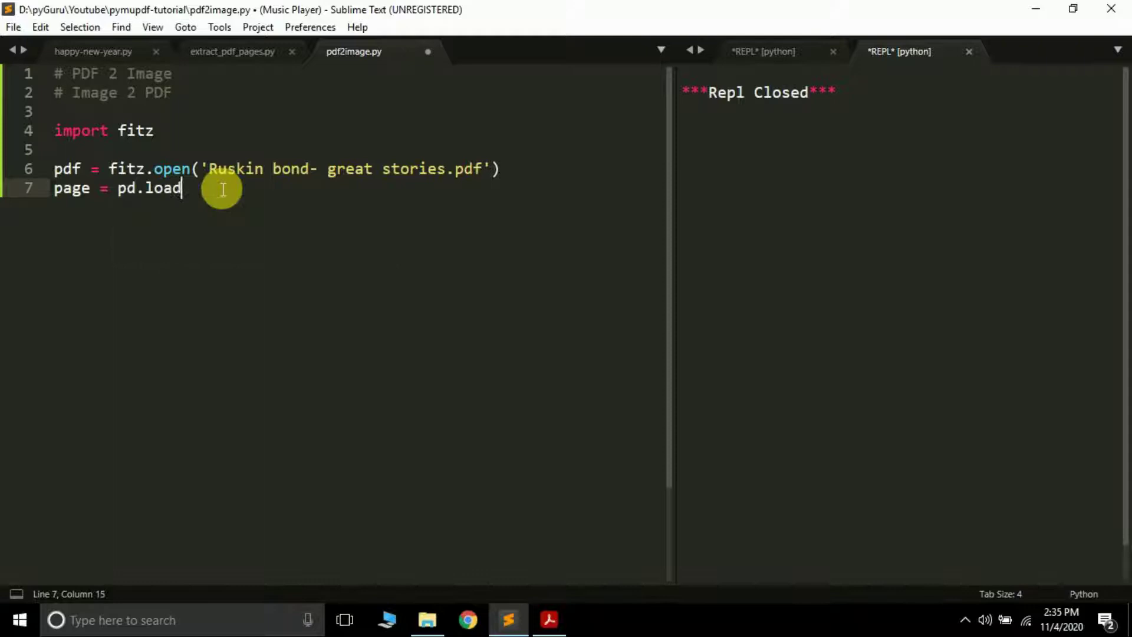
{"action": "type", "text": "Page"}
{"action": "key", "text": "Left"}
{"action": "key", "text": "Left"}
{"action": "key", "text": "Left"}
{"action": "key", "text": "Left"}
{"action": "key", "text": "Left"}
{"action": "key", "text": "Left"}
{"action": "key", "text": "Left"}
{"action": "key", "text": "Left"}
{"action": "key", "text": "Left"}
{"action": "type", "text": "f"}
{"action": "key", "text": "Right"}
{"action": "key", "text": "Right"}
{"action": "key", "text": "Right"}
{"action": "key", "text": "Right"}
{"action": "key", "text": "Right"}
{"action": "key", "text": "Right"}
{"action": "key", "text": "Right"}
{"action": "key", "text": "Right"}
{"action": "key", "text": "Right"}
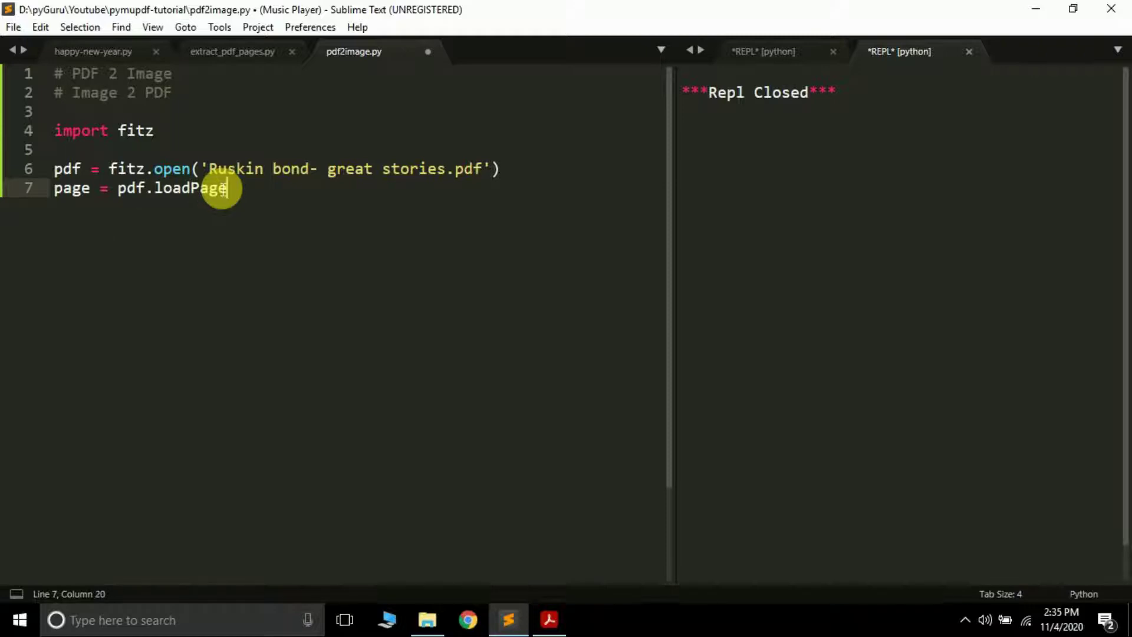
{"action": "type", "text": "("}
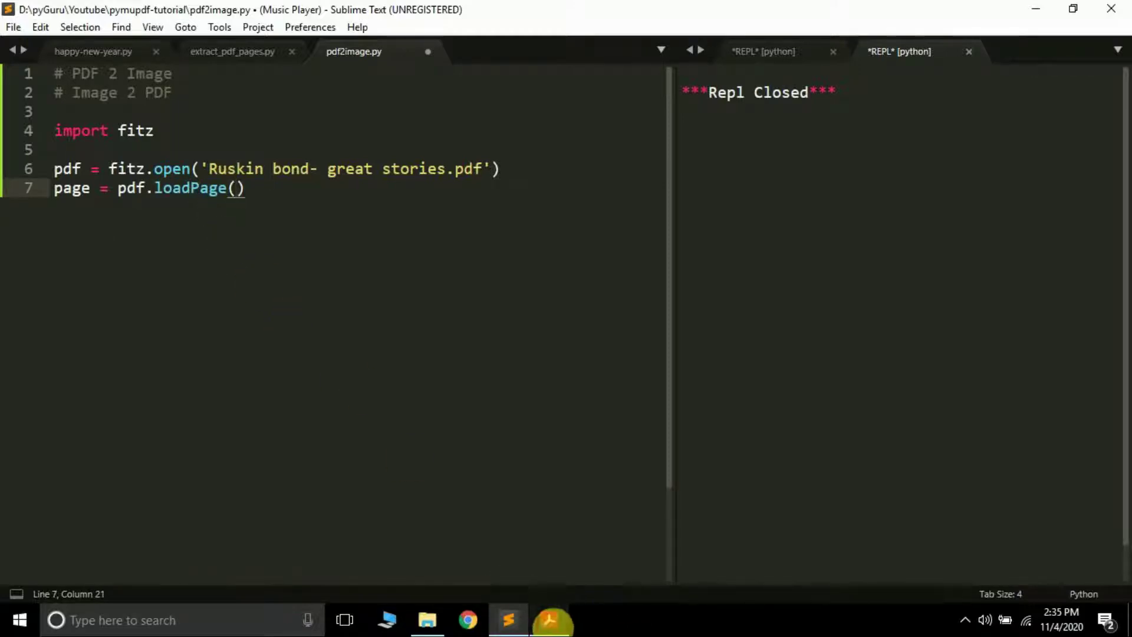
{"action": "left_click", "coordinate": [550, 620]}
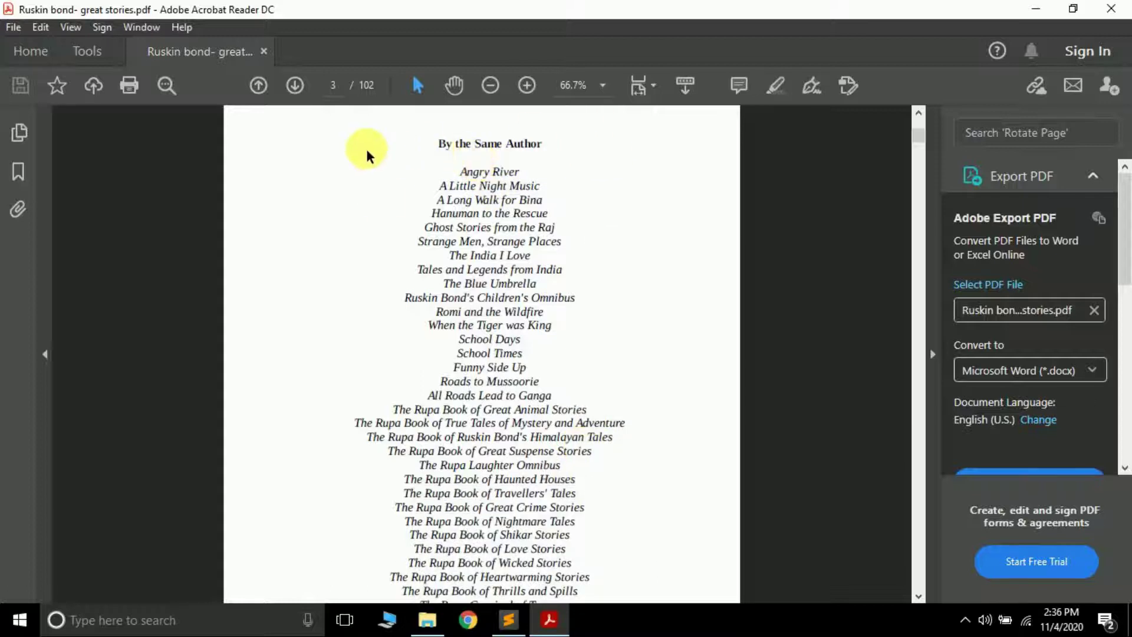
- Trim the trailing space after loadPage(2) and add pix = page.getPixmap() on line 8
{"action": "left_click", "coordinate": [508, 620]}
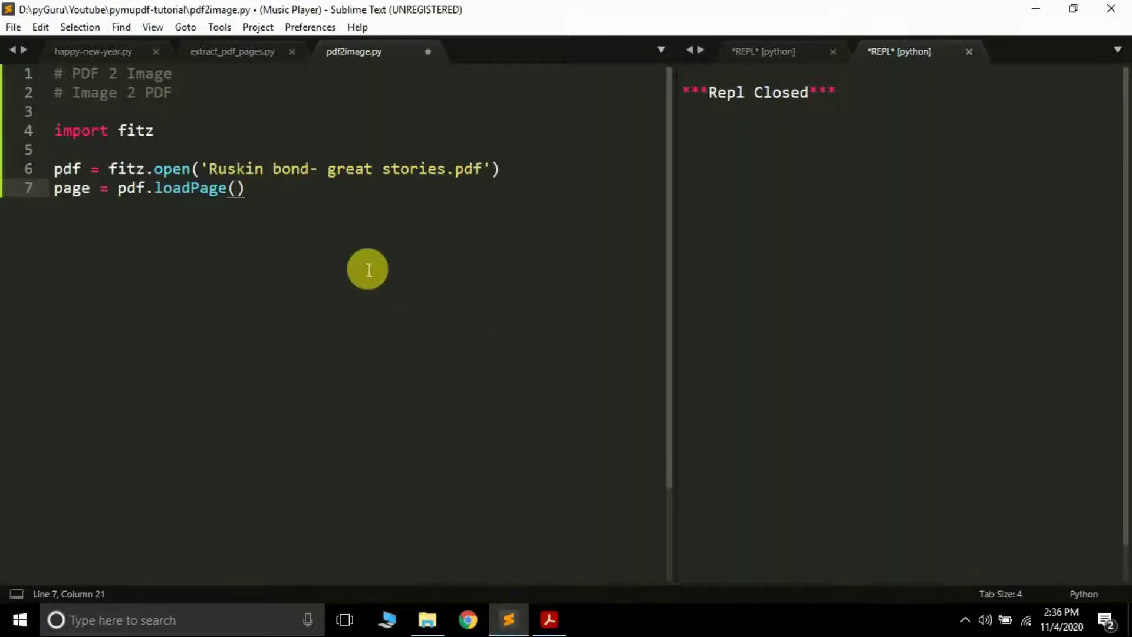
{"action": "type", "text": "2"}
{"action": "left_click", "coordinate": [320, 193]}
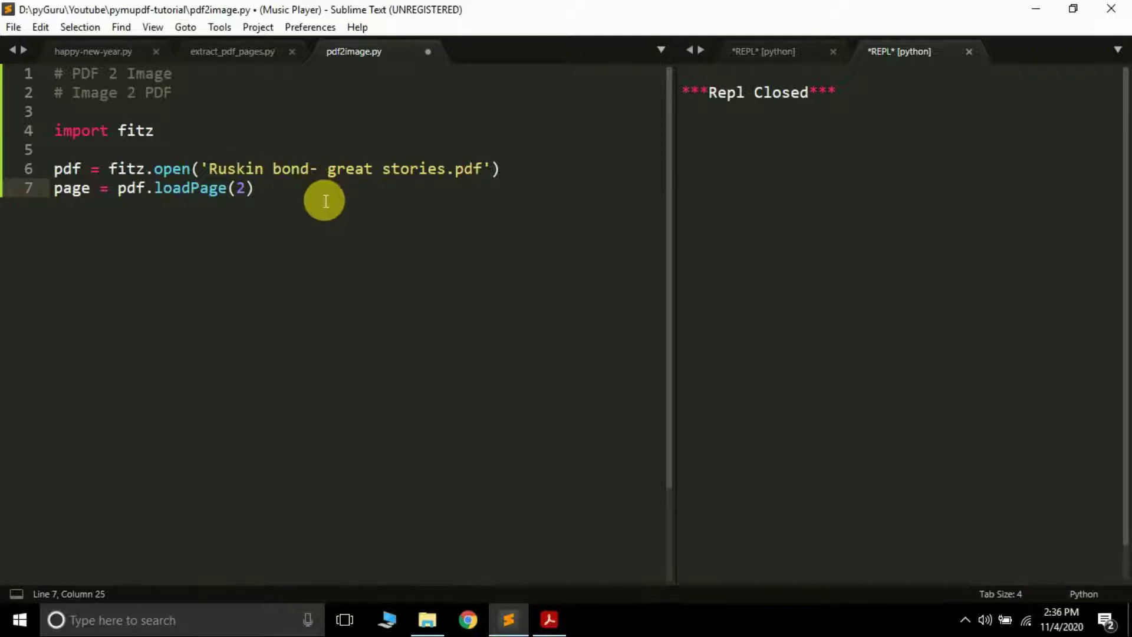
{"action": "key", "text": "BackSpace"}
{"action": "key", "text": "Return"}
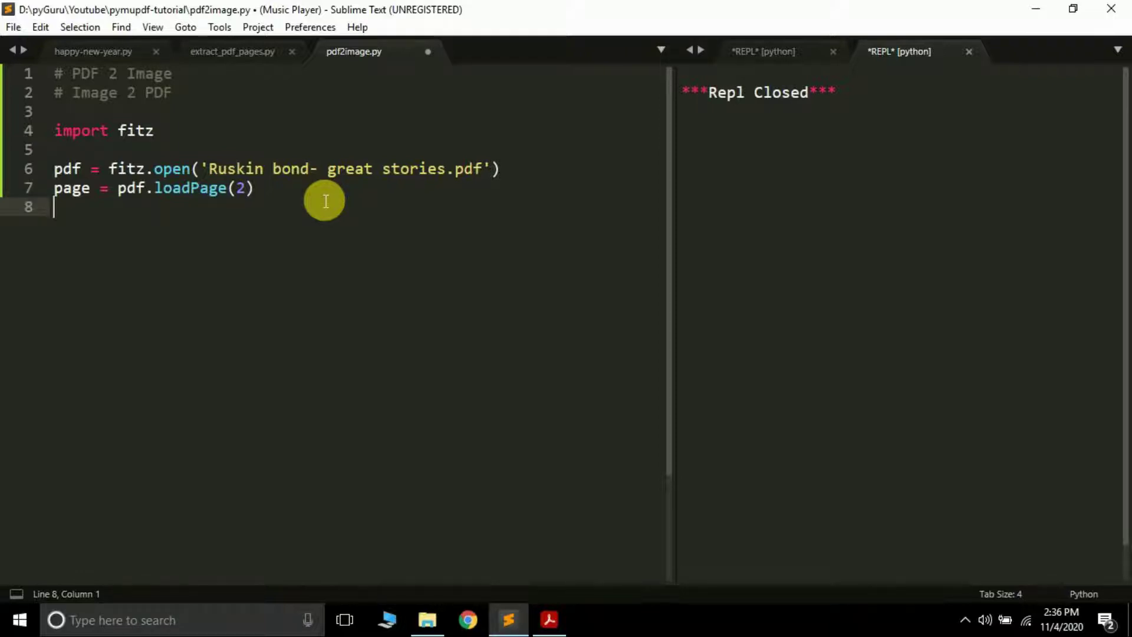
{"action": "type", "text": "pix = "}
{"action": "type", "text": "page."}
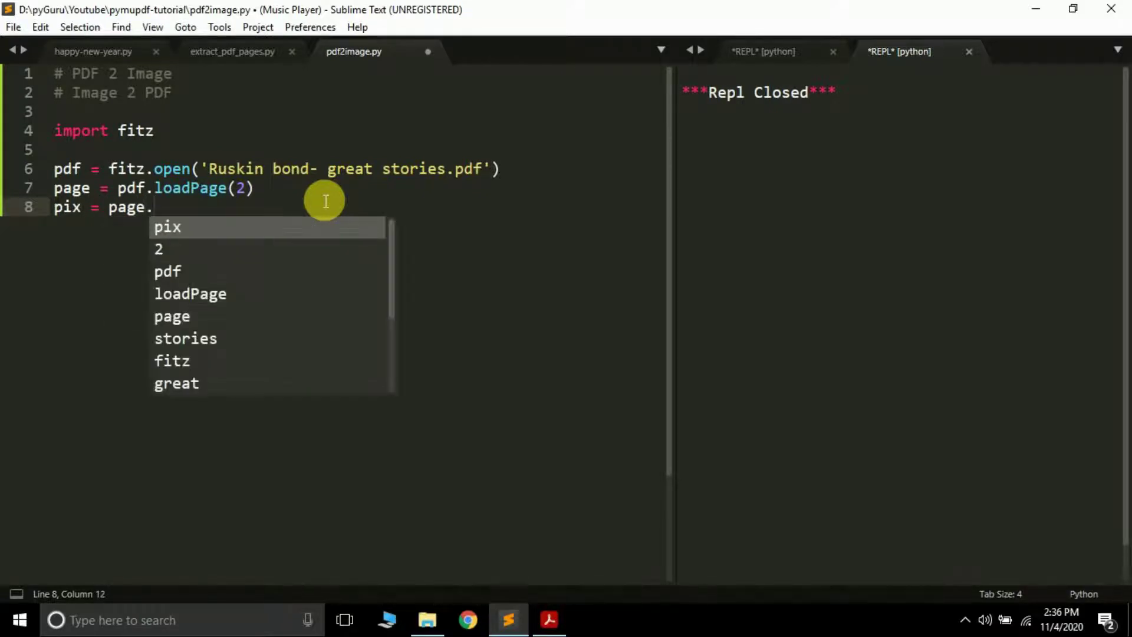
{"action": "type", "text": "get"}
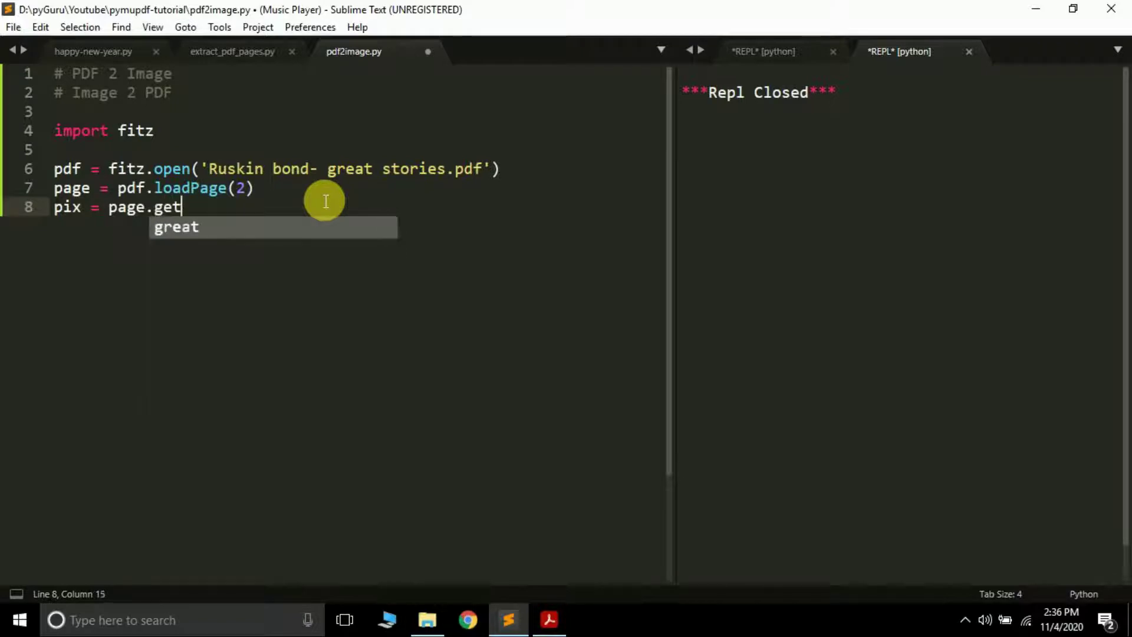
{"action": "type", "text": "Pixm"}
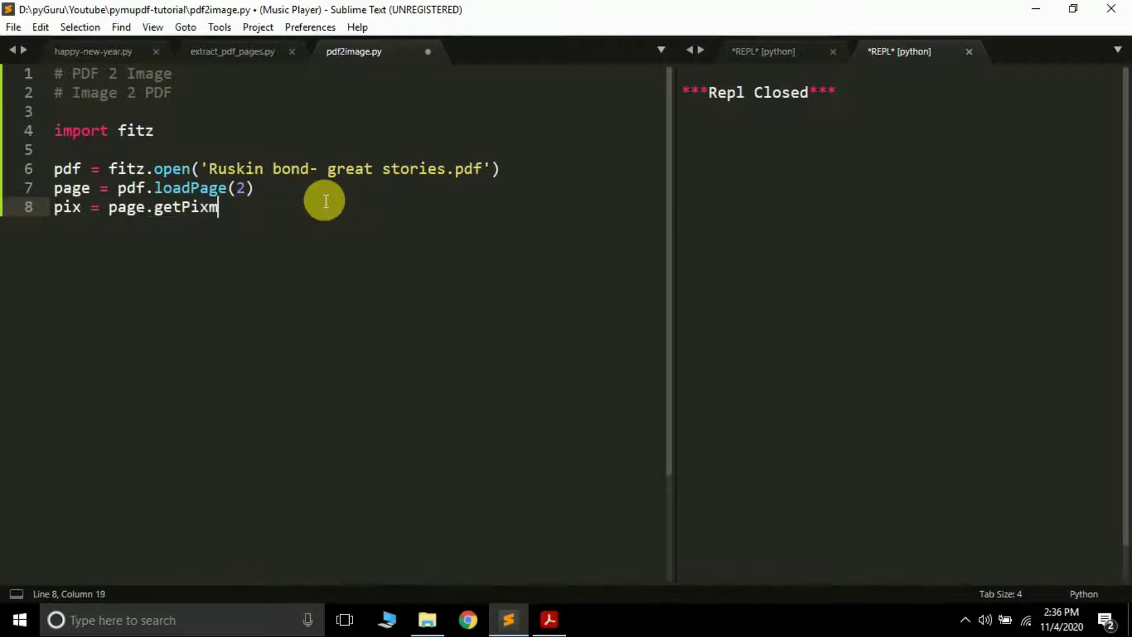
{"action": "type", "text": "ap("}
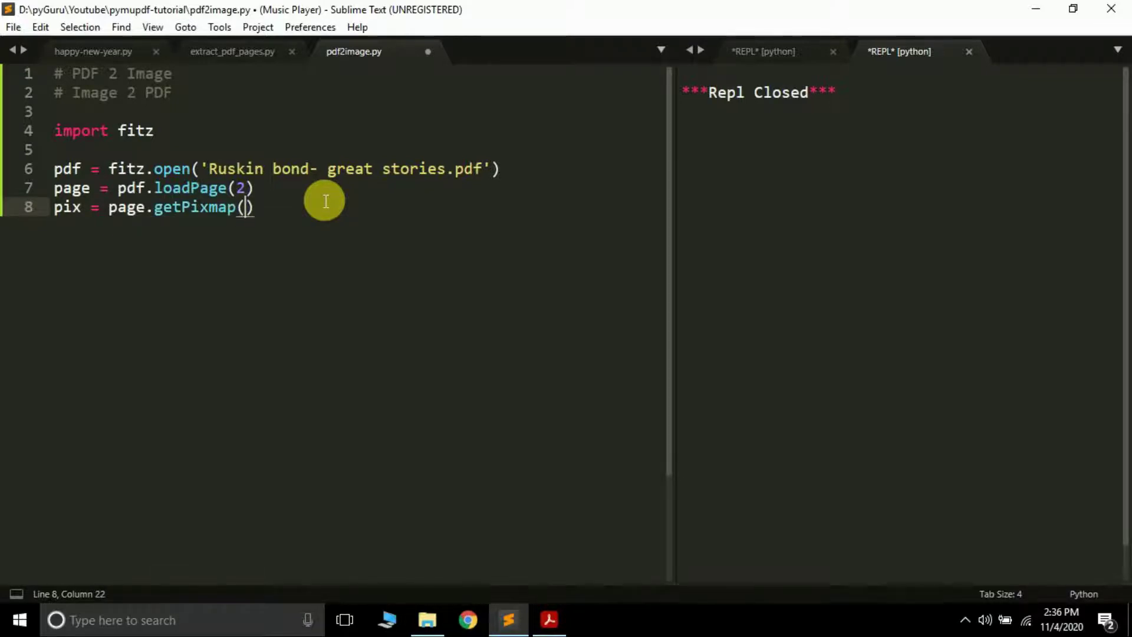
{"action": "type", "text": ")"}
- Add pix.writeImage('output.png') on line 9, then save and run the script
{"action": "key", "text": "Return"}
{"action": "type", "text": "pix"}
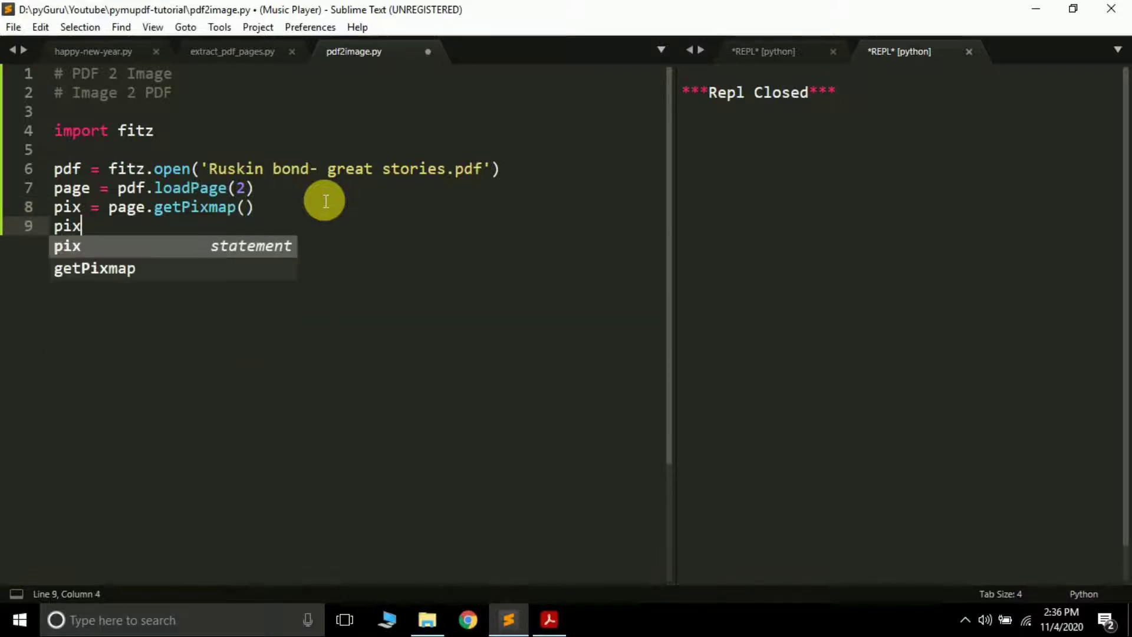
{"action": "type", "text": ".w"}
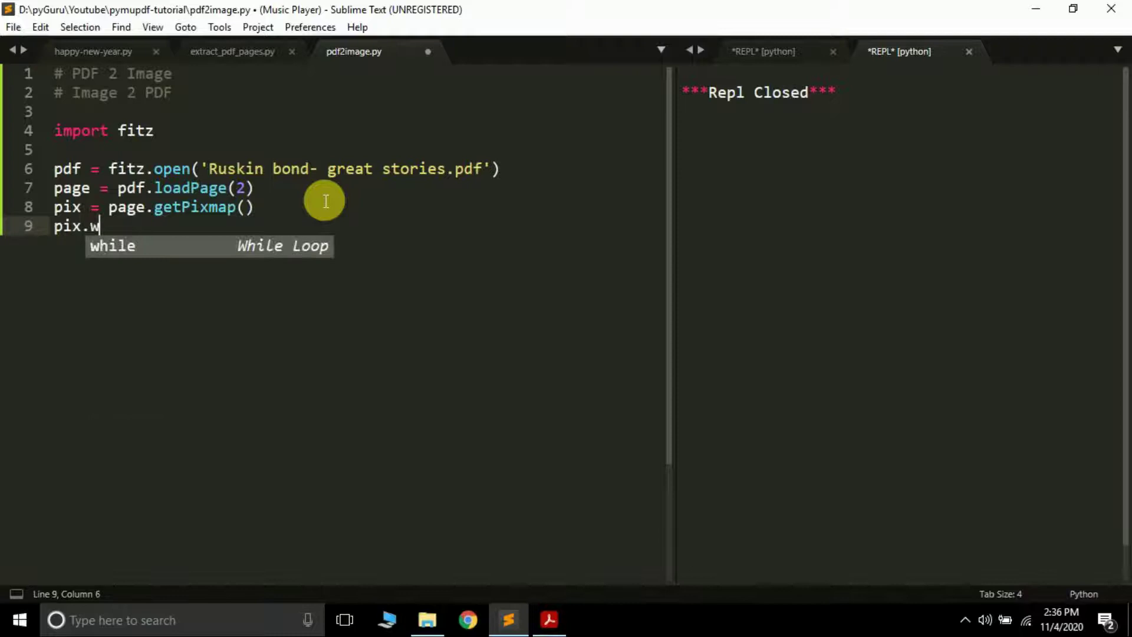
{"action": "type", "text": "riteIm"}
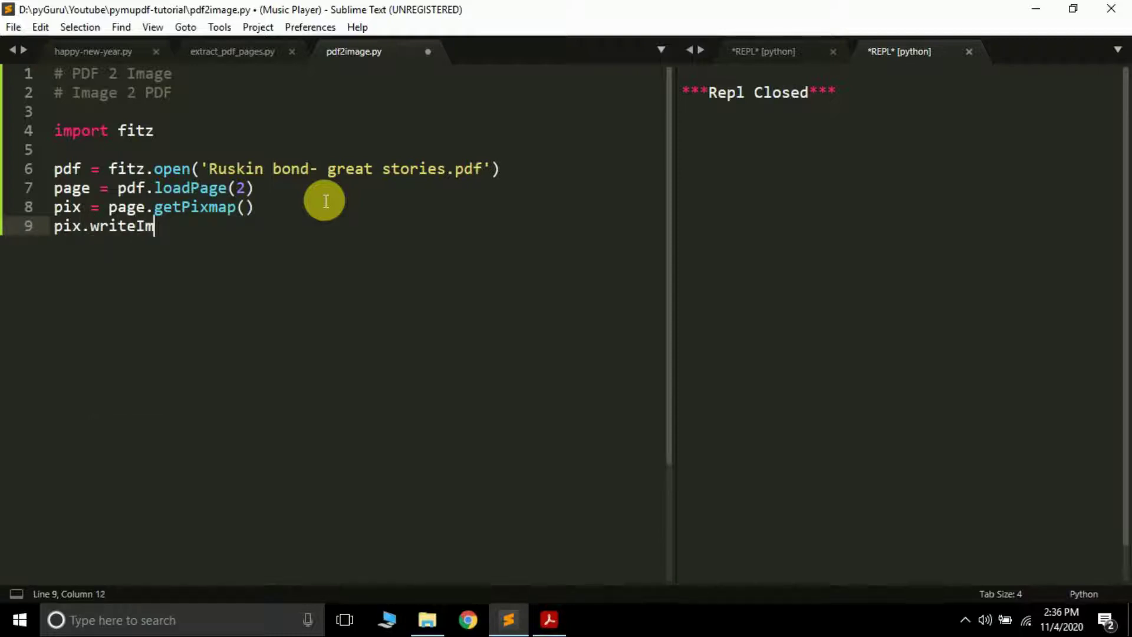
{"action": "type", "text": "age("}
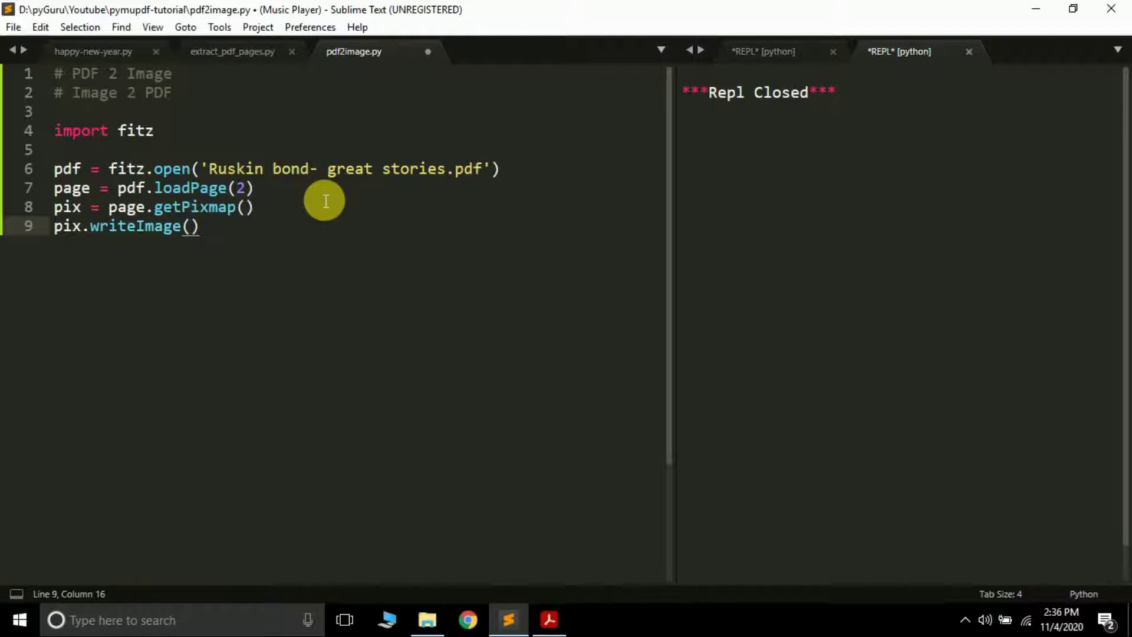
{"action": "type", "text": "'"}
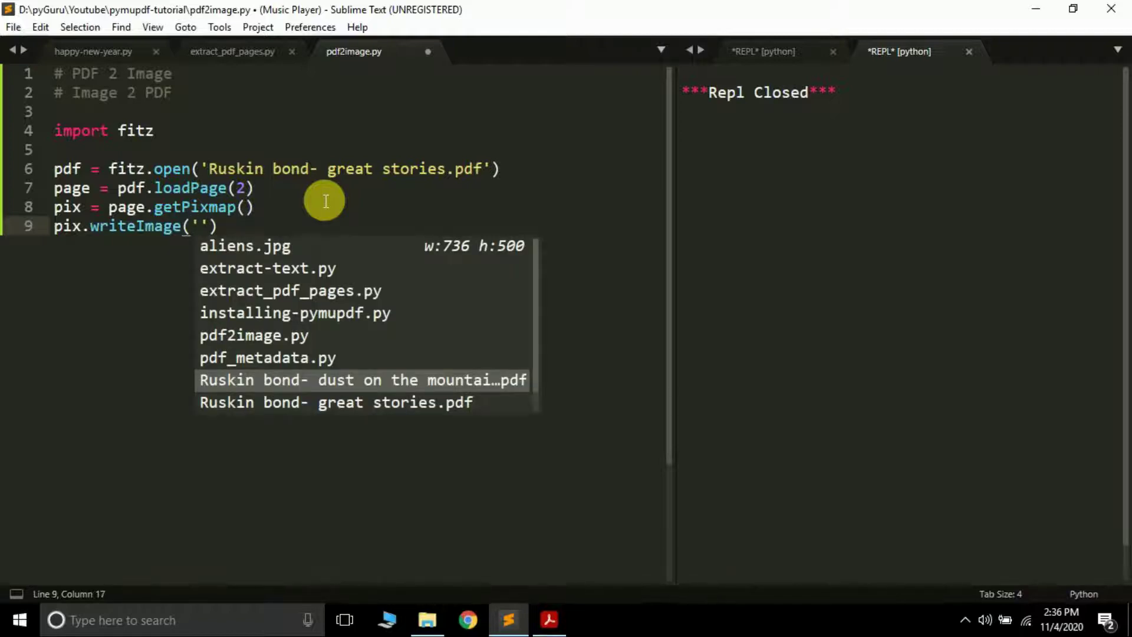
{"action": "type", "text": "out"}
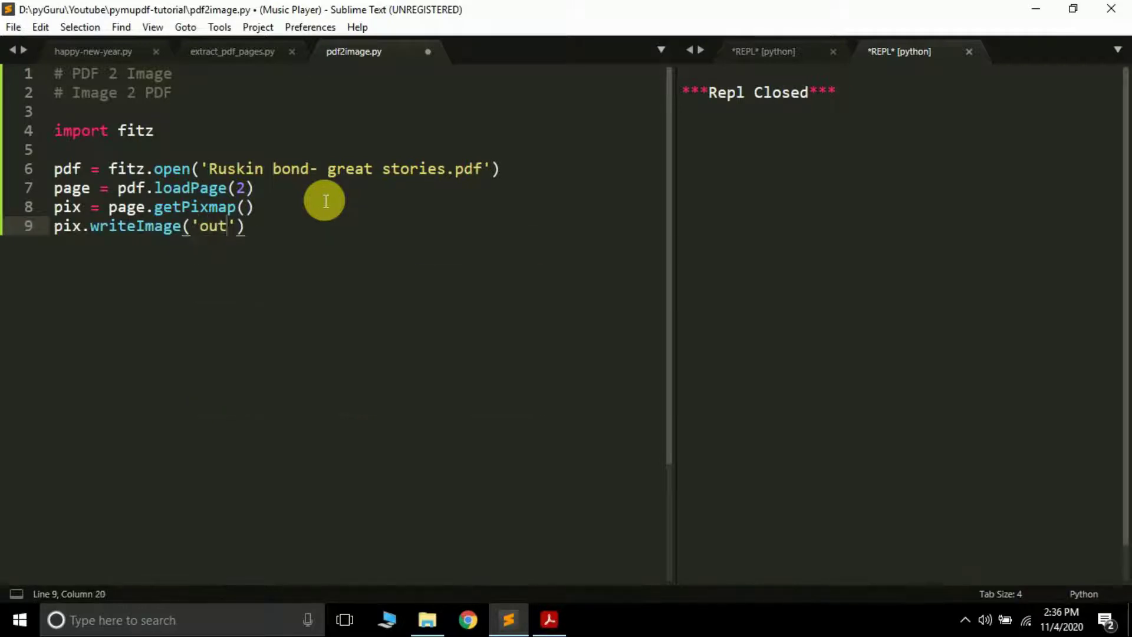
{"action": "type", "text": "put.pn"}
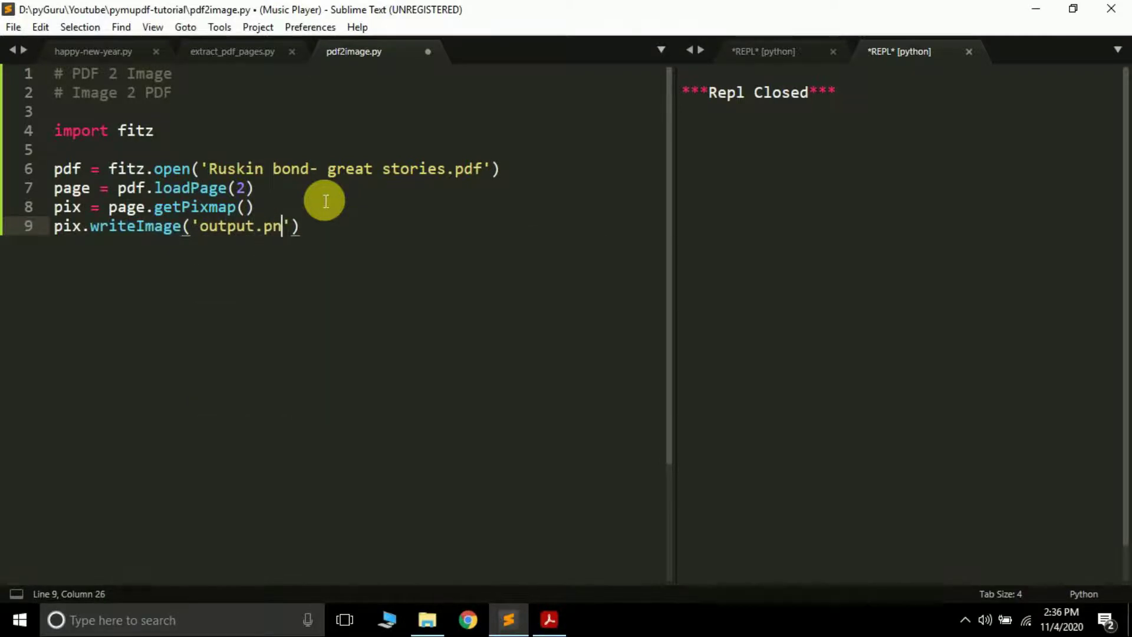
{"action": "type", "text": "g"}
{"action": "key", "text": "ctrl+s"}
{"action": "key", "text": "F5"}
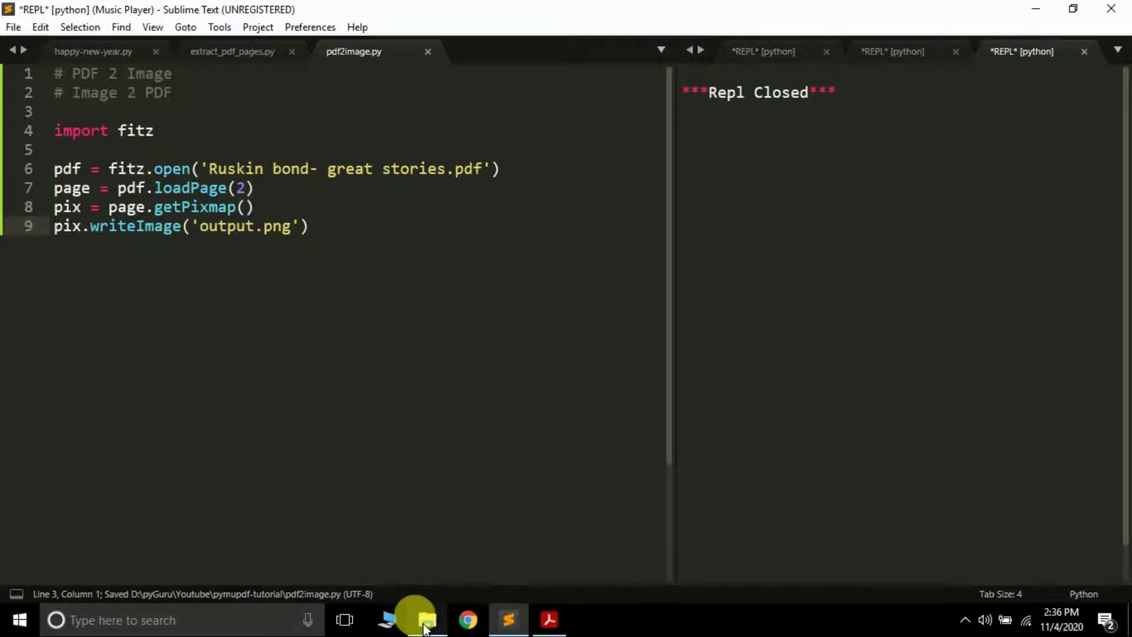
{"action": "left_click", "coordinate": [425, 623]}
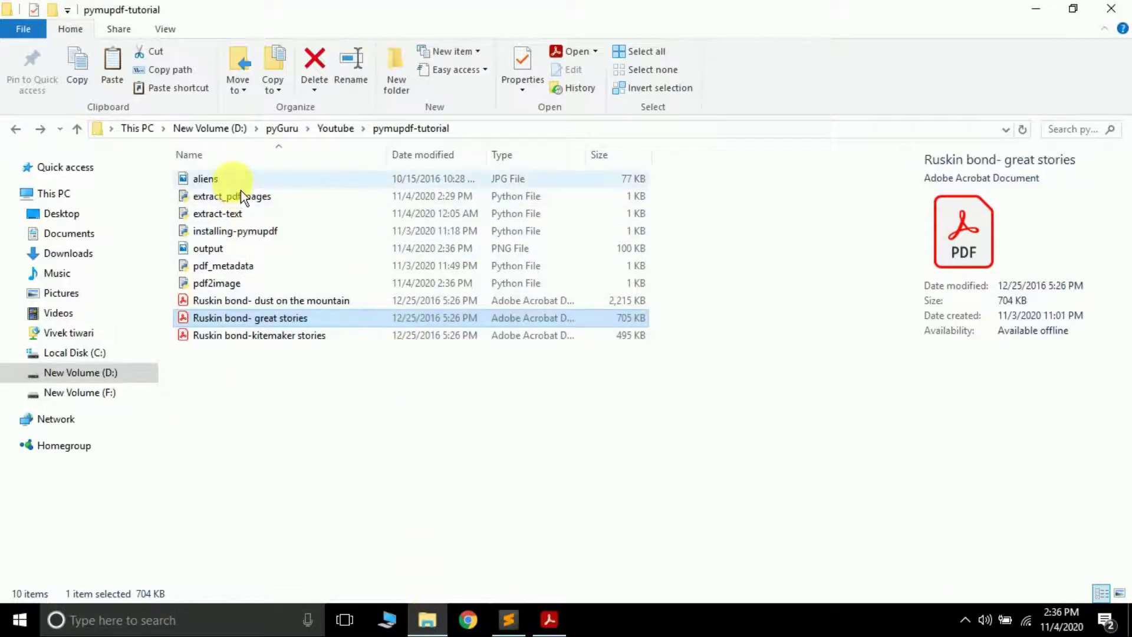
{"action": "left_click", "coordinate": [237, 253]}
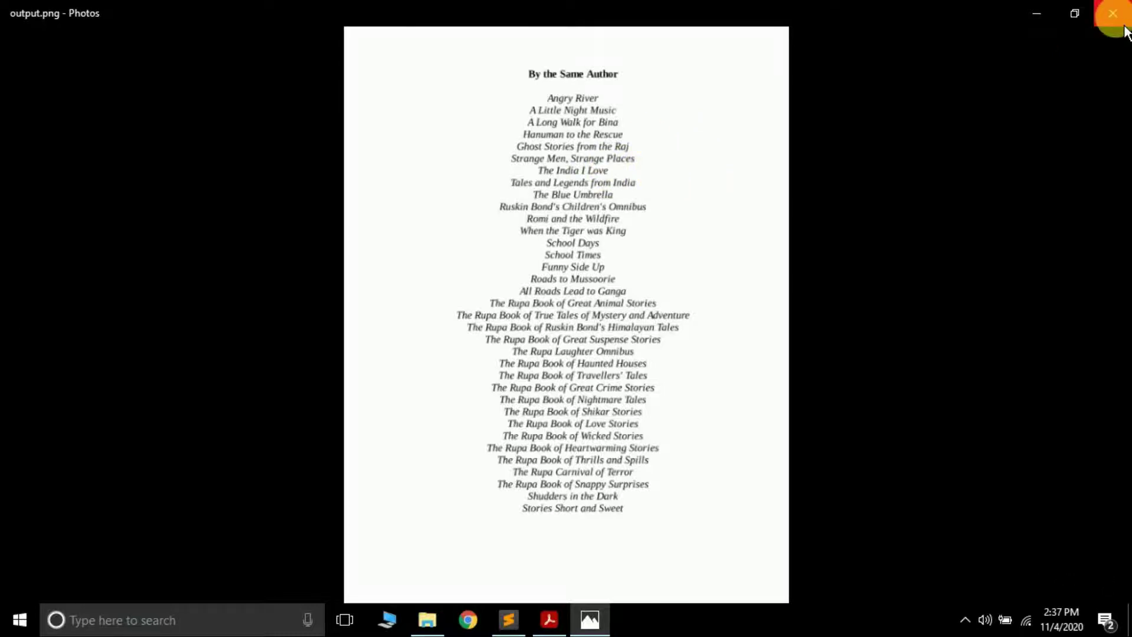
{"action": "left_click", "coordinate": [1124, 26]}
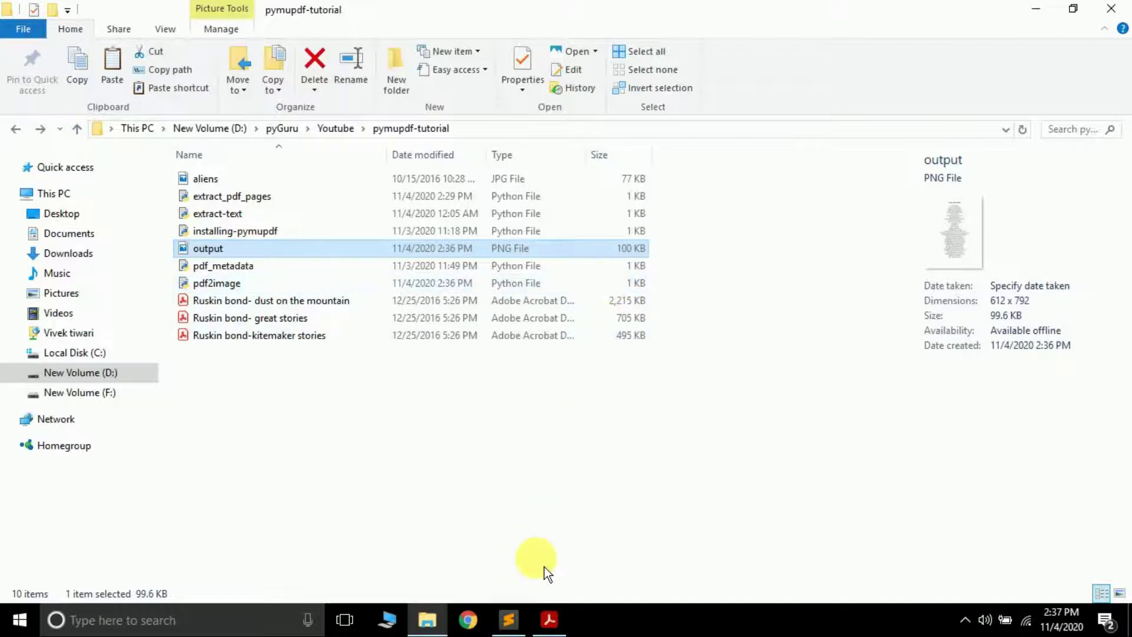
{"action": "left_click", "coordinate": [509, 619]}
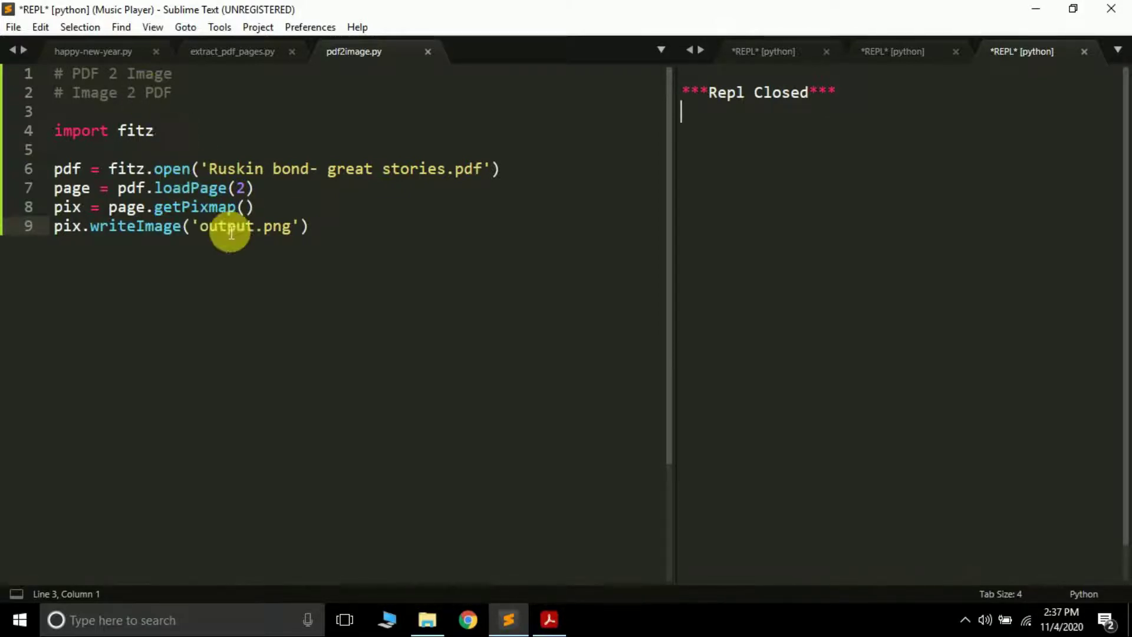
- Comment out lines 4–9 and close the great stories PDF reader
{"action": "left_click_drag", "start_coordinate": [318, 237], "coordinate": [56, 132]}
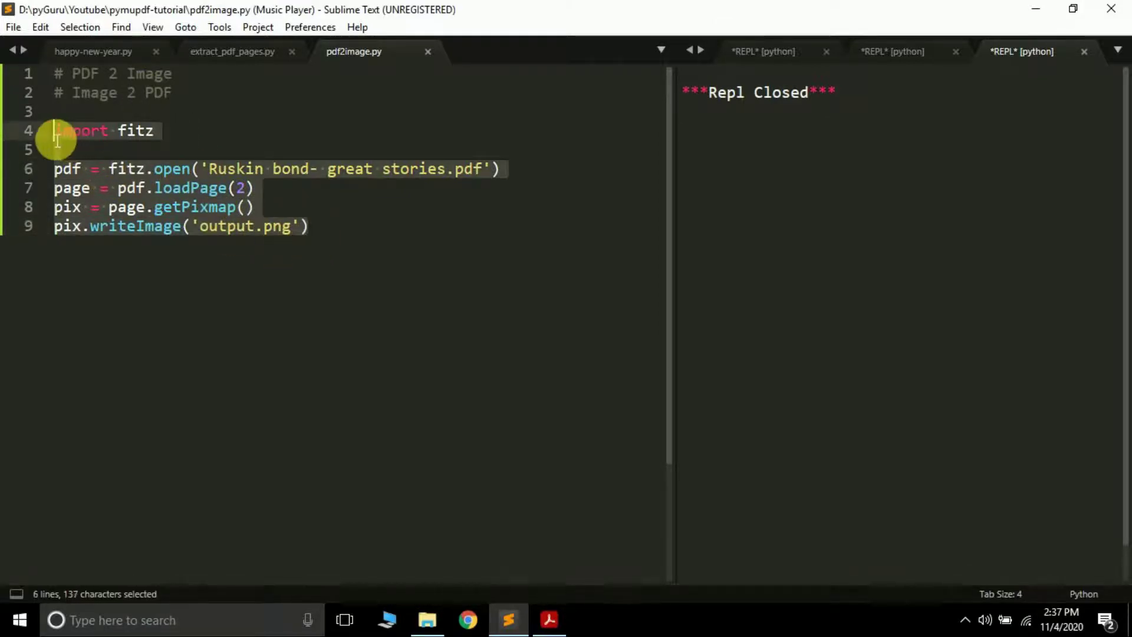
{"action": "key", "text": "ctrl+slash"}
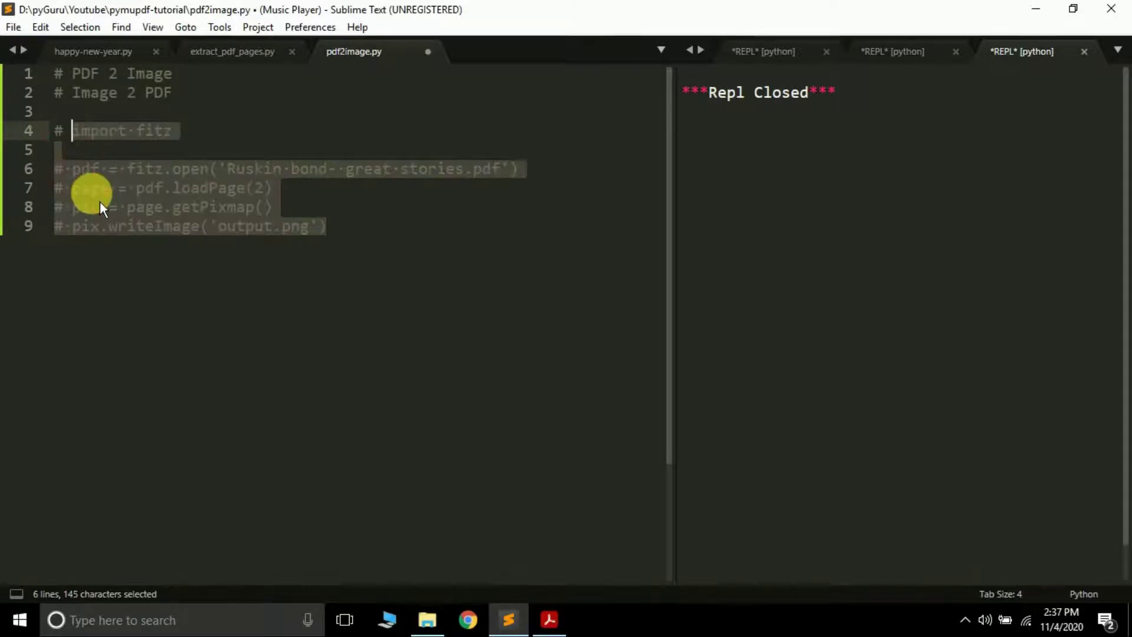
{"action": "left_click", "coordinate": [549, 619]}
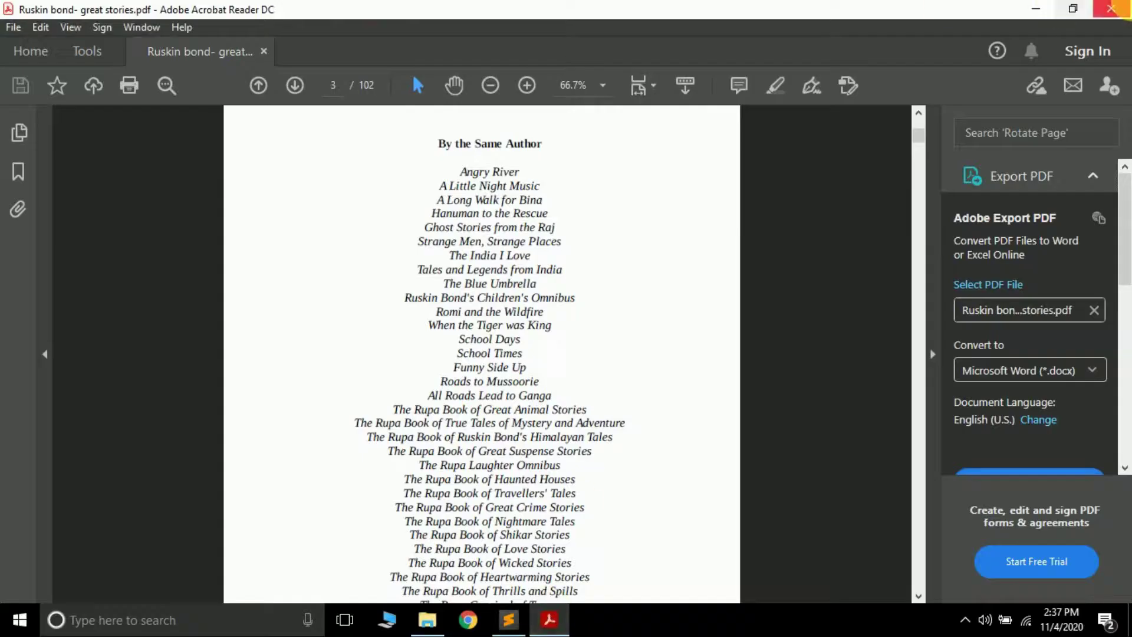
{"action": "key", "text": "alt+F4"}
- View aliens.jpg from the project folder, then return to the script
{"action": "left_click", "coordinate": [427, 620]}
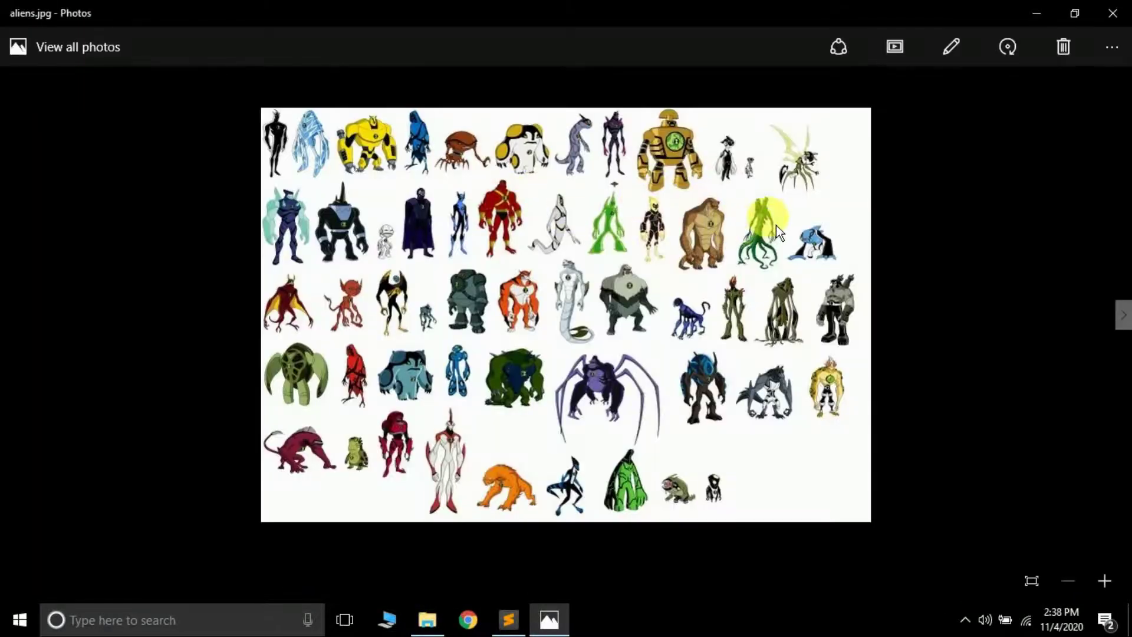
{"action": "right_click", "coordinate": [777, 228]}
{"action": "left_click", "coordinate": [789, 191]}
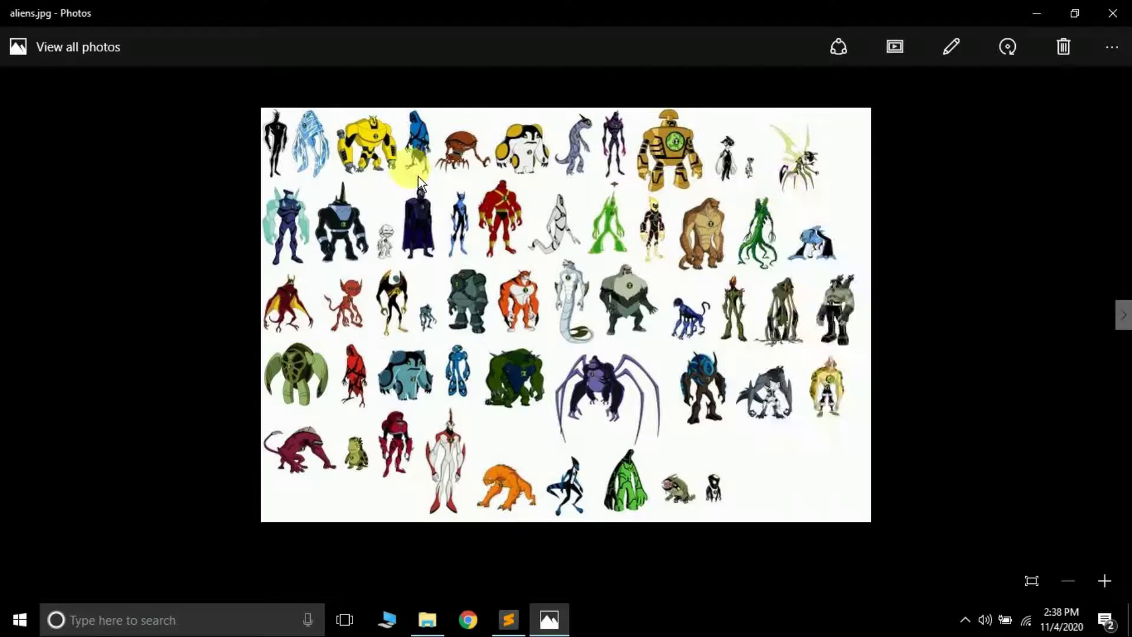
{"action": "left_click", "coordinate": [1113, 12]}
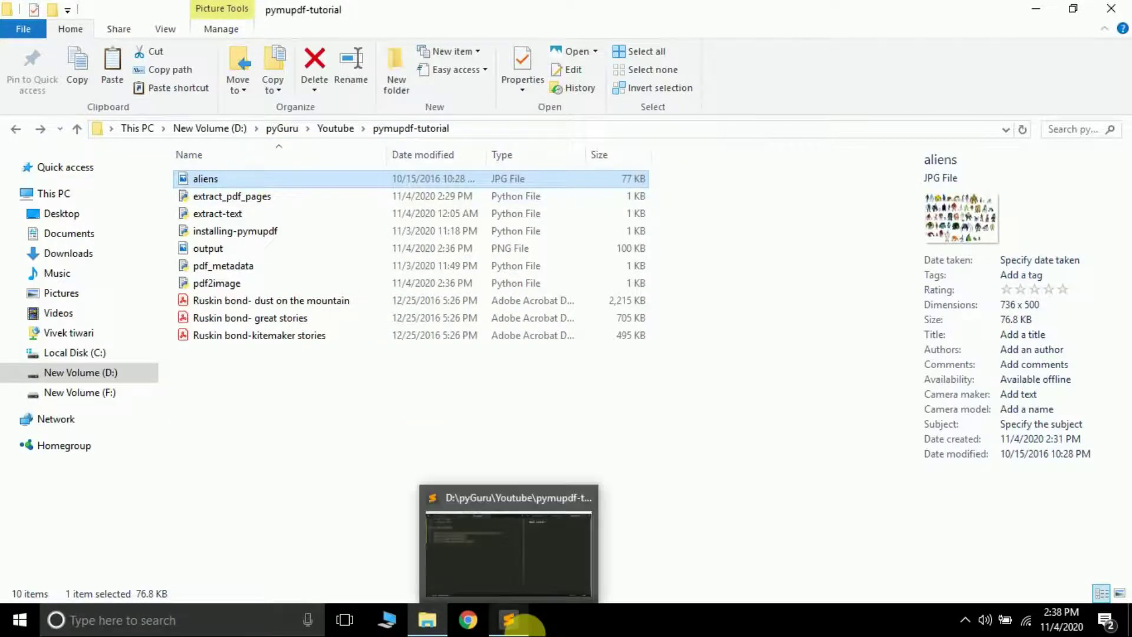
{"action": "left_click", "coordinate": [511, 620]}
{"action": "left_click", "coordinate": [335, 241]}
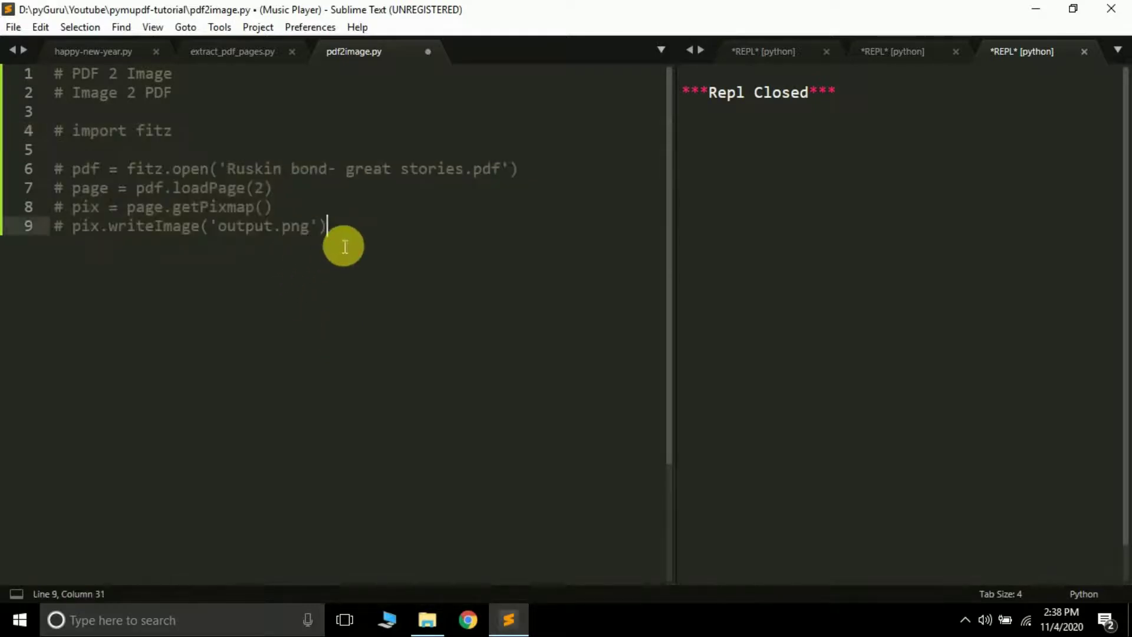
- Add a '# pip install img2pdf' comment on line 11 and save the script
{"action": "key", "text": "Return"}
{"action": "key", "text": "Return"}
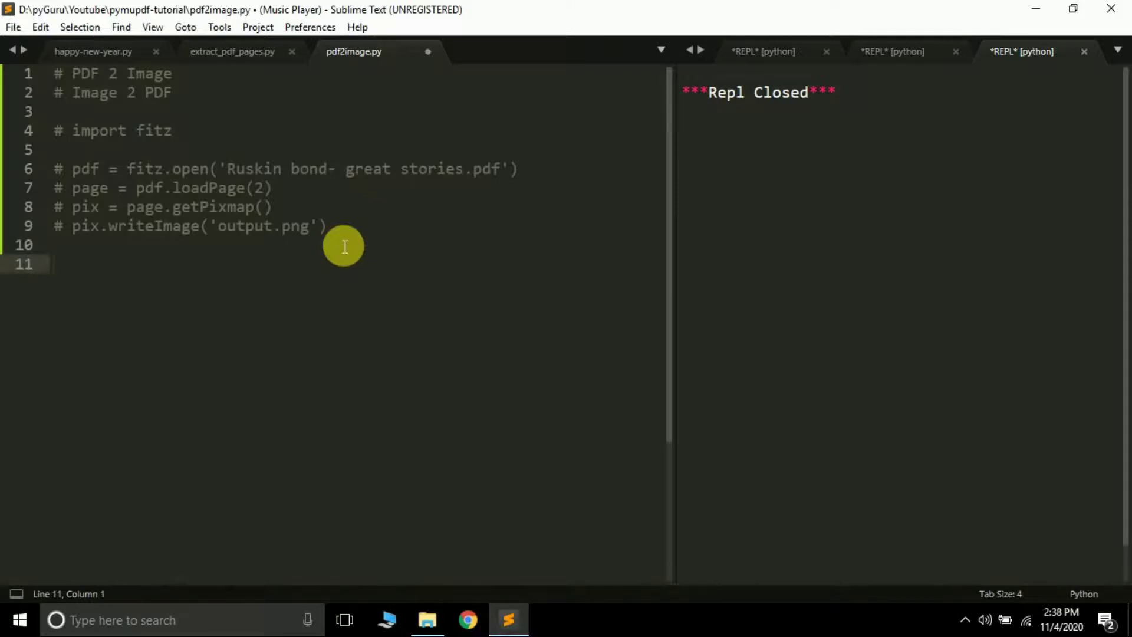
{"action": "type", "text": "# "}
{"action": "type", "text": "pip insta"}
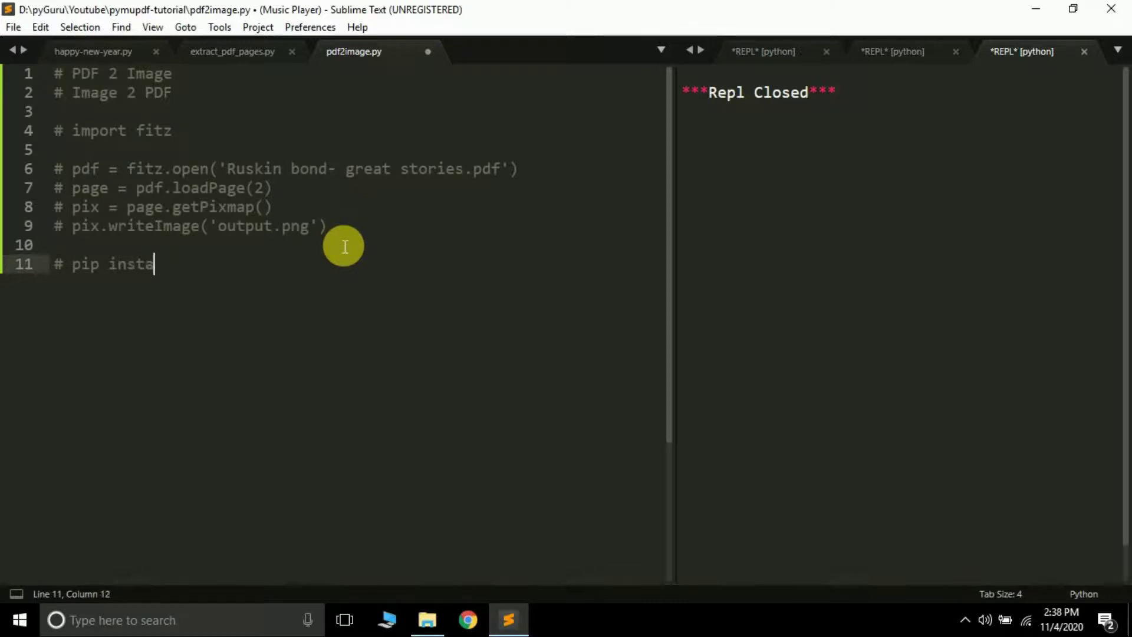
{"action": "type", "text": "ll img"}
{"action": "type", "text": "2pdf"}
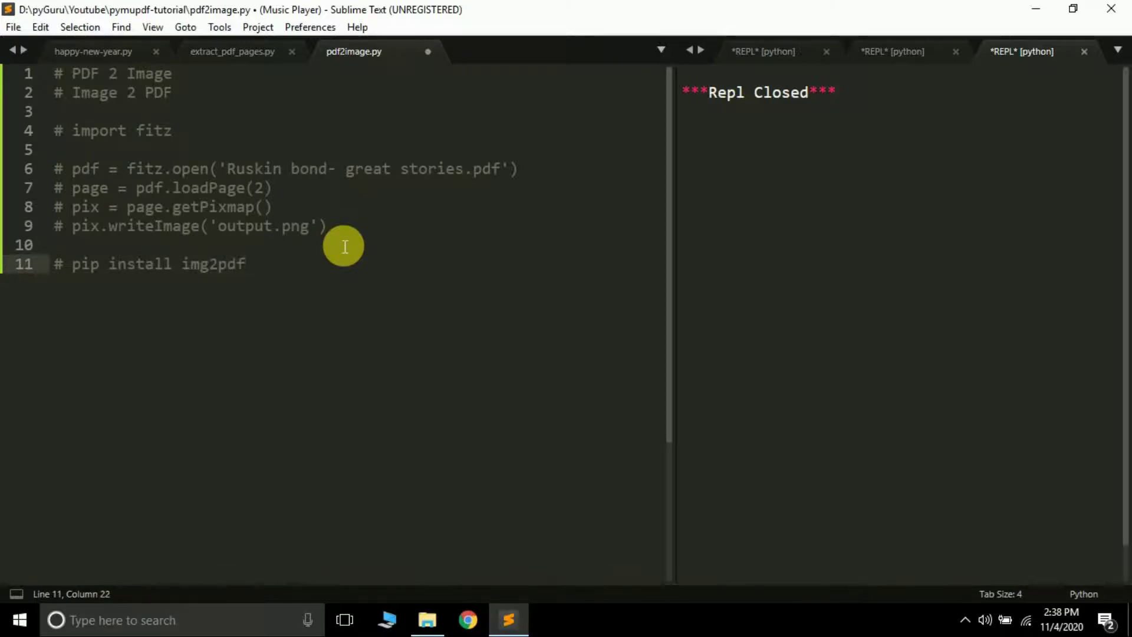
{"action": "key", "text": "ctrl+s"}
{"action": "type", "text": "cm"}
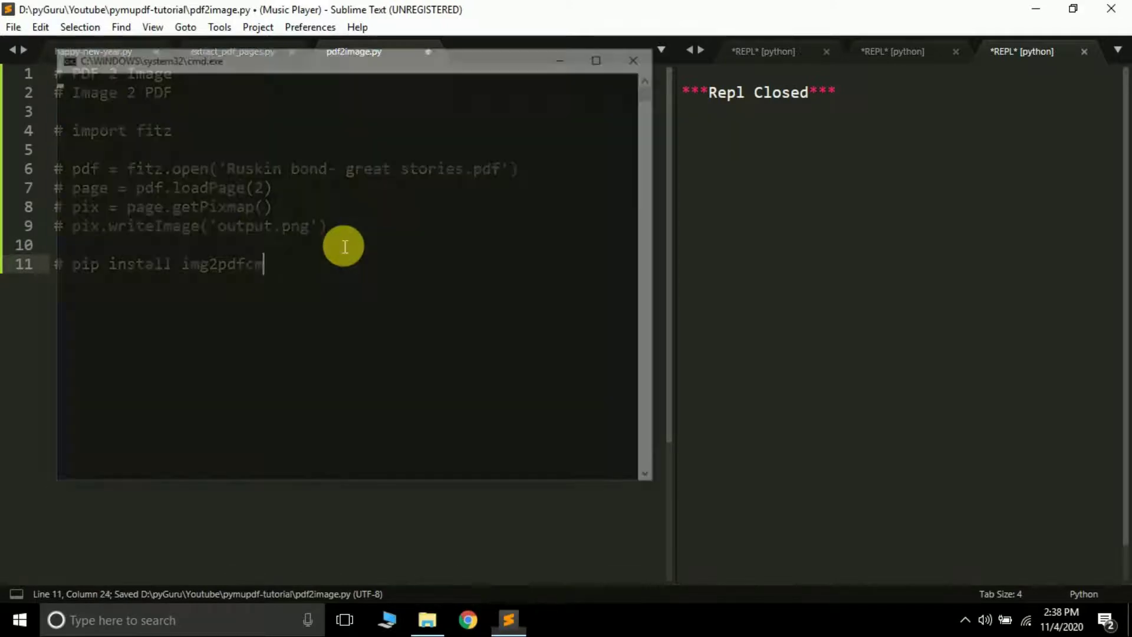
{"action": "type", "text": "pip"}
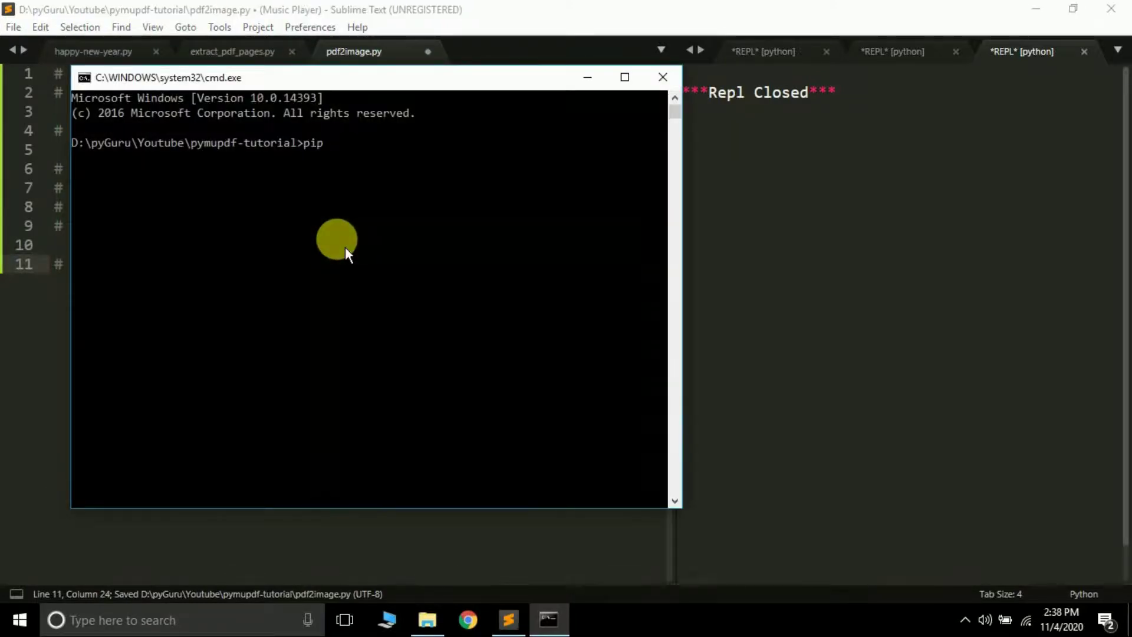
{"action": "type", "text": " install"}
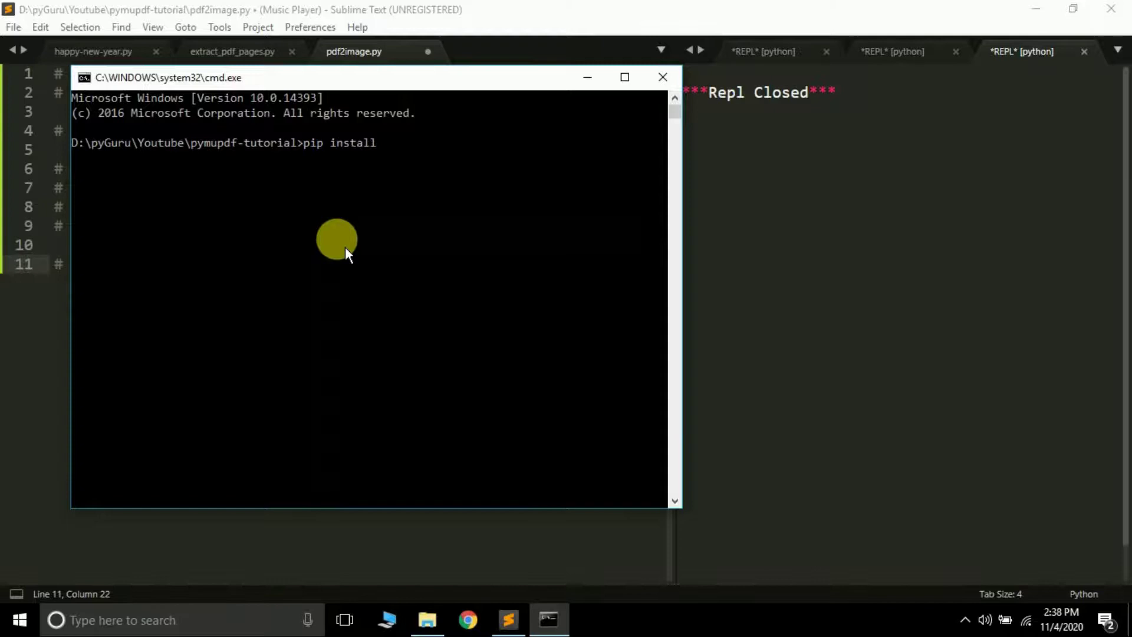
{"action": "type", "text": " img2pdf"}
- Run pip install img2pdf, which reports img2pdf and its dependencies already satisfied
{"action": "key", "text": "Return"}
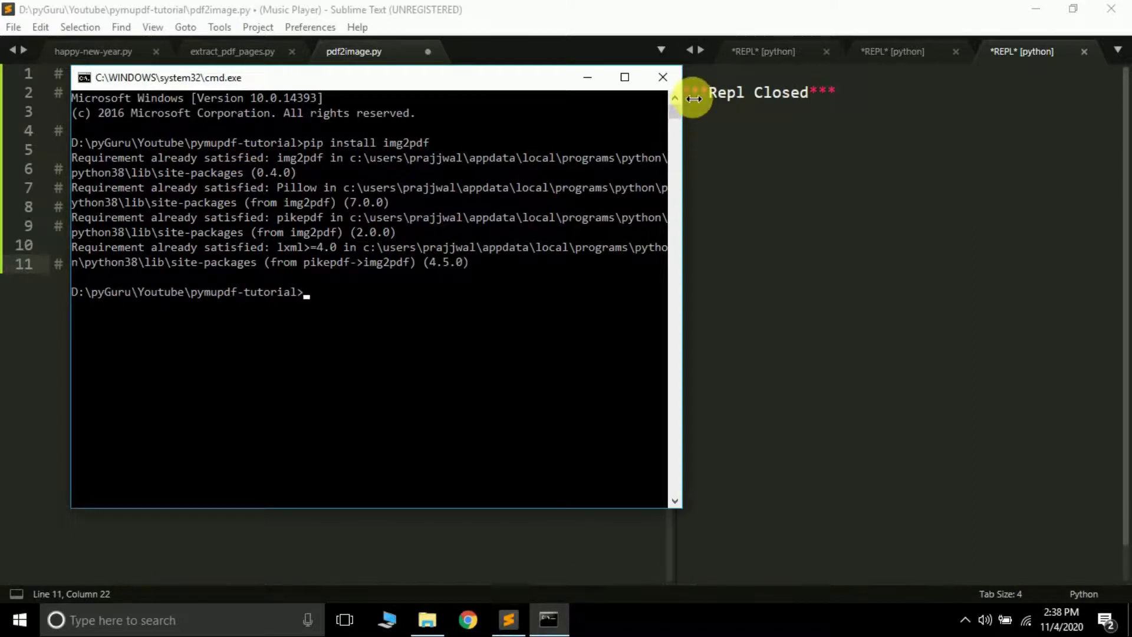
- Add an import img2pdf line below the install comment
{"action": "left_click", "coordinate": [660, 76]}
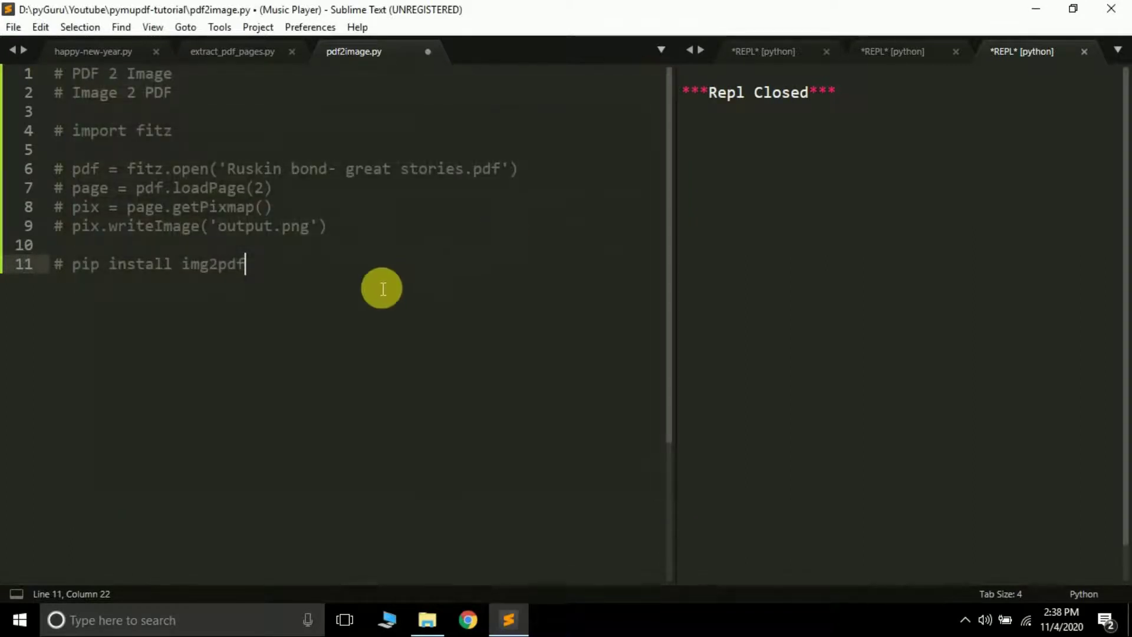
{"action": "key", "text": "Return"}
{"action": "key", "text": "Return"}
{"action": "type", "text": "i"}
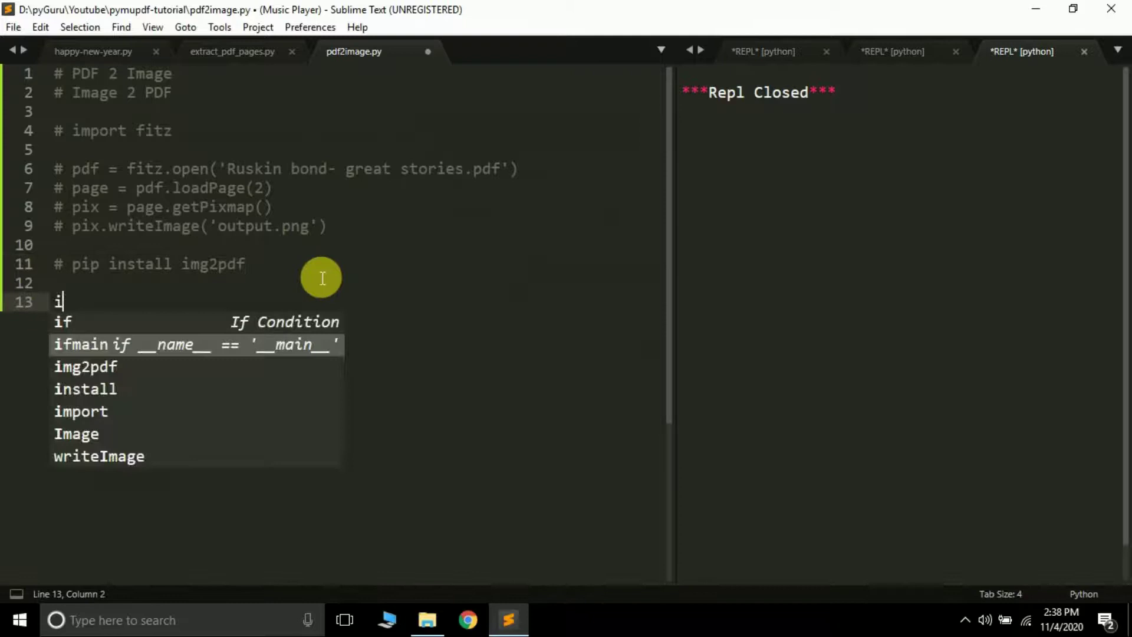
{"action": "type", "text": "mport i"}
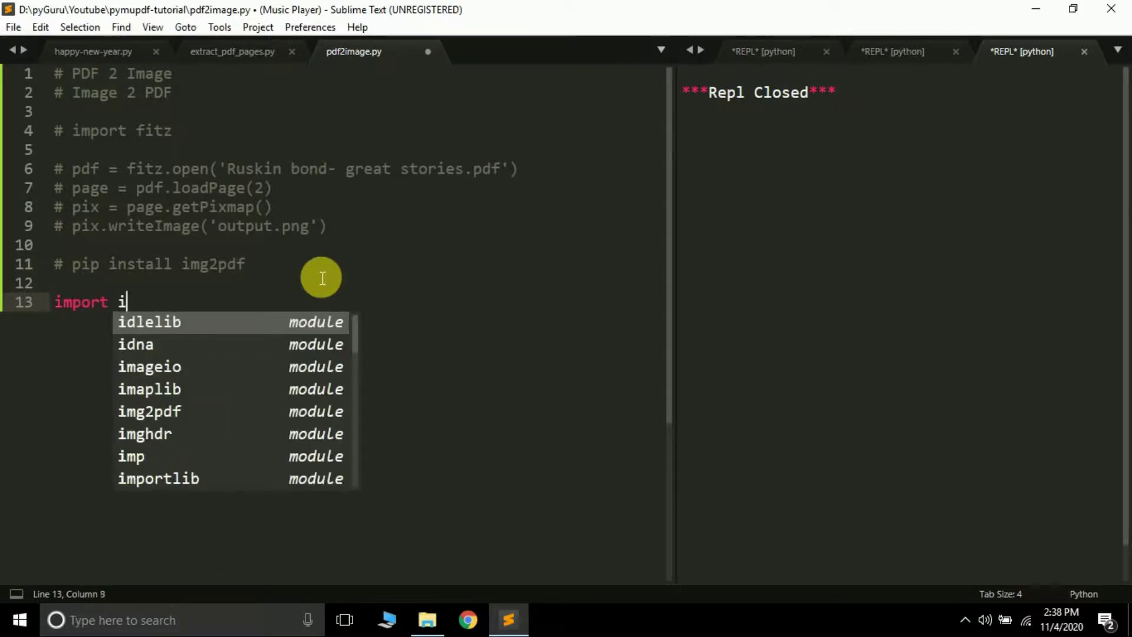
{"action": "type", "text": "mg2pdf"}
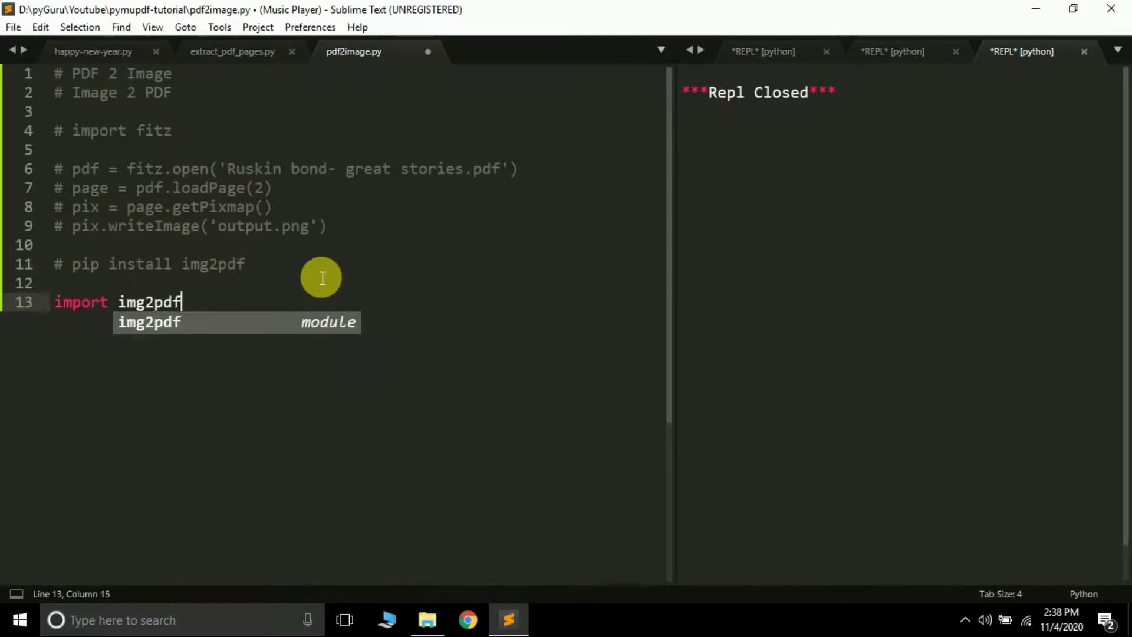
{"action": "key", "text": "Return"}
{"action": "key", "text": "Return"}
{"action": "key", "text": "Return"}
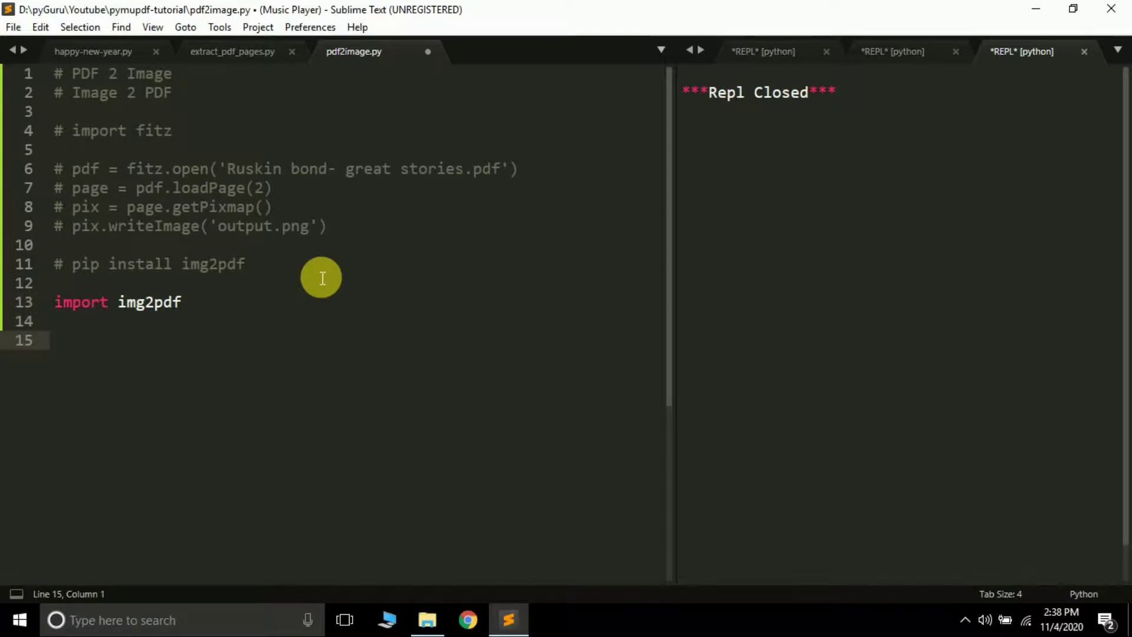
{"action": "type", "text": "img = '"}
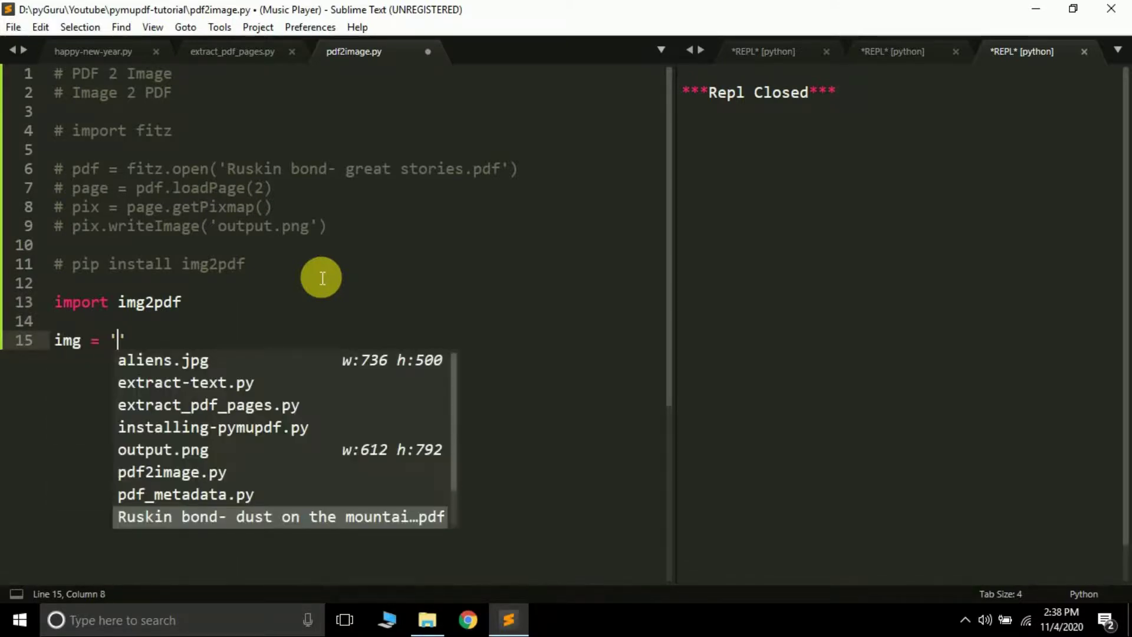
- Assign img = 'aliens.jpg' on line 15 and start a new line
{"action": "key", "text": "Up"}
{"action": "key", "text": "Up"}
{"action": "key", "text": "Up"}
{"action": "key", "text": "Up"}
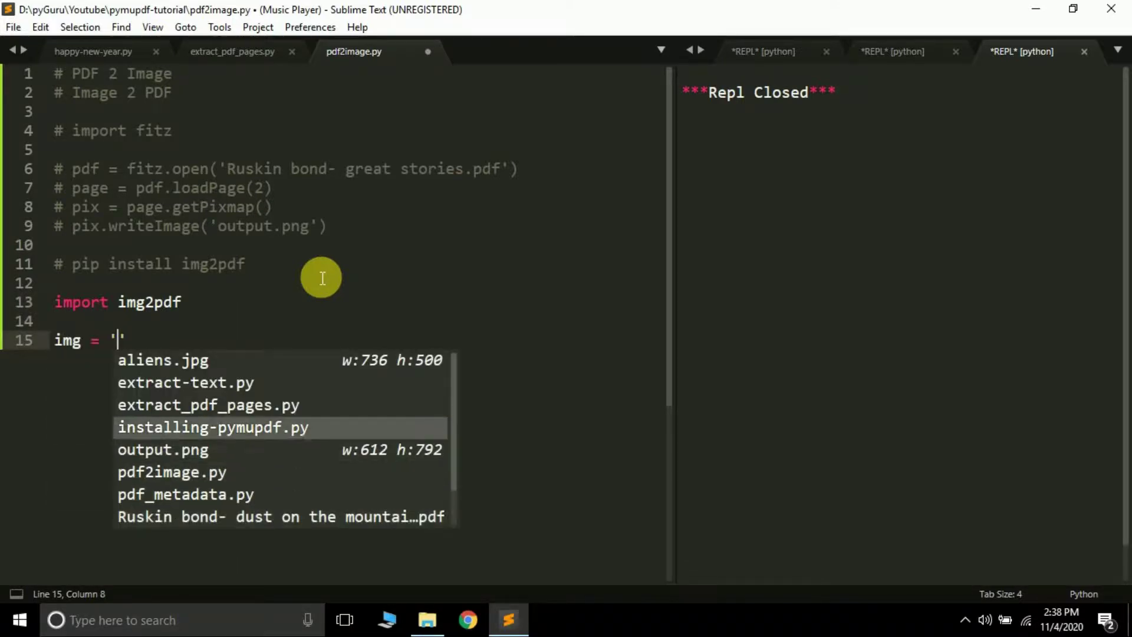
{"action": "key", "text": "Up"}
{"action": "key", "text": "Up"}
{"action": "key", "text": "Up"}
{"action": "key", "text": "Return"}
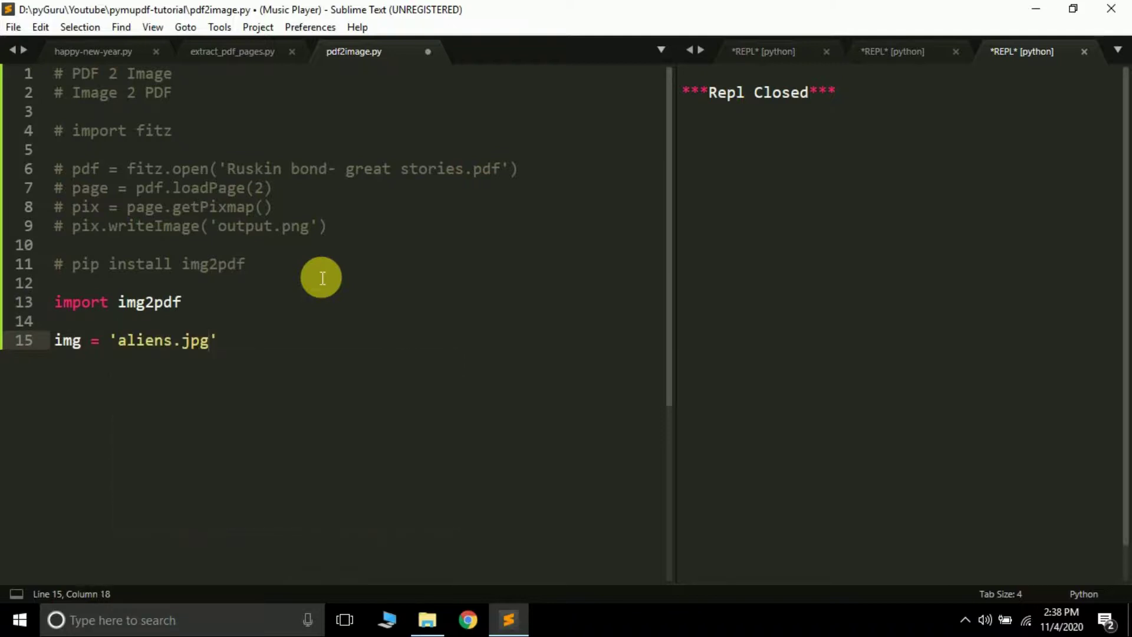
{"action": "key", "text": "Return"}
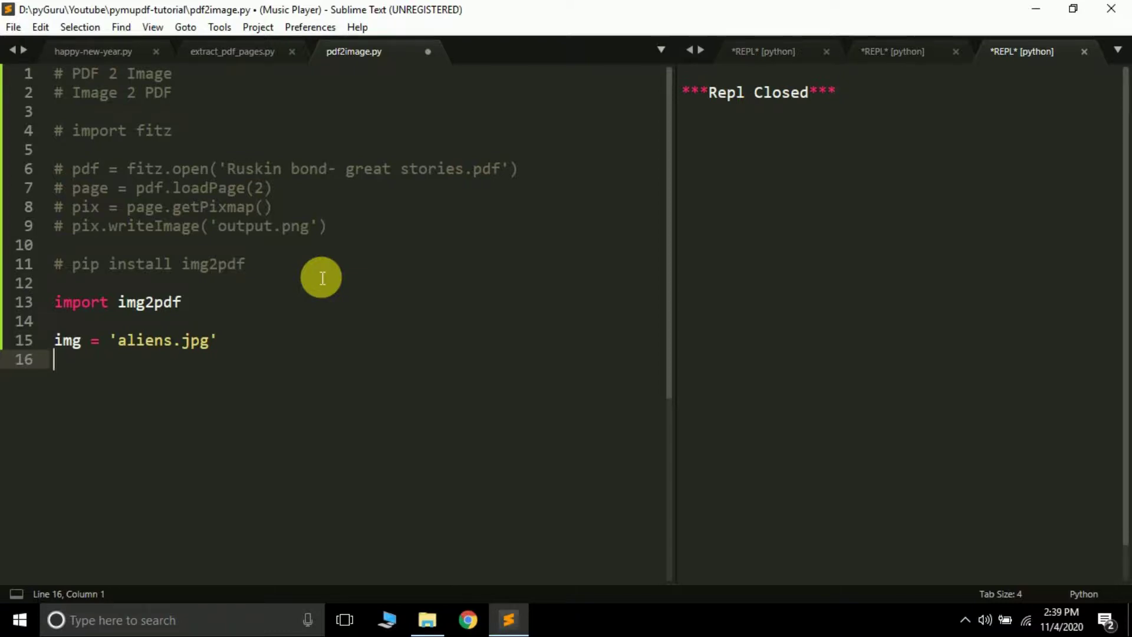
{"action": "type", "text": "with ope"}
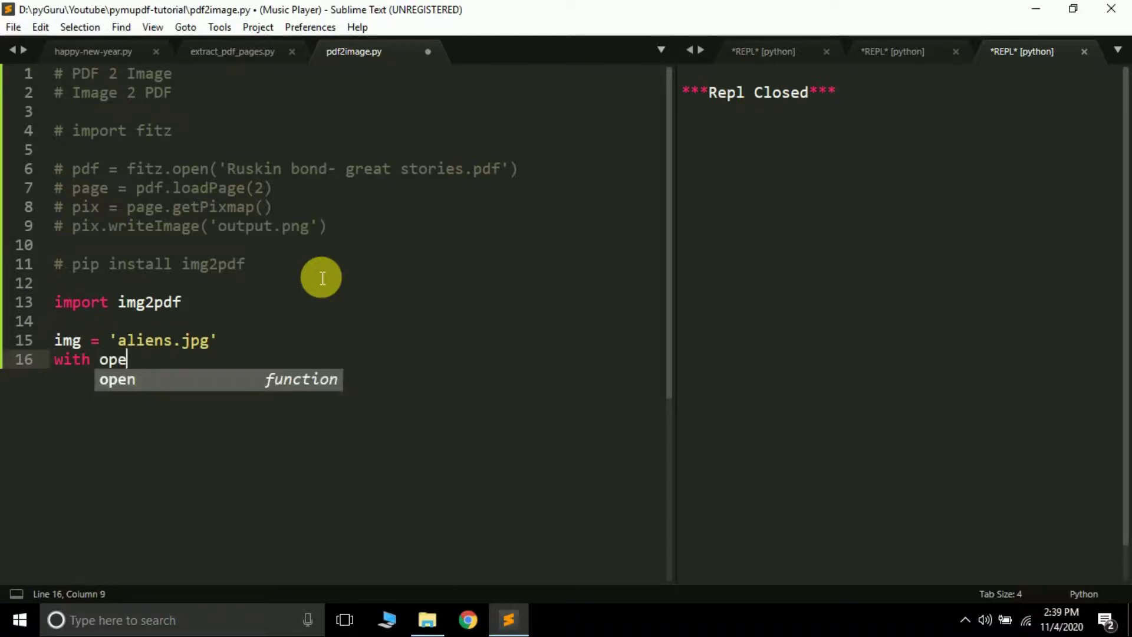
{"action": "type", "text": "n('"}
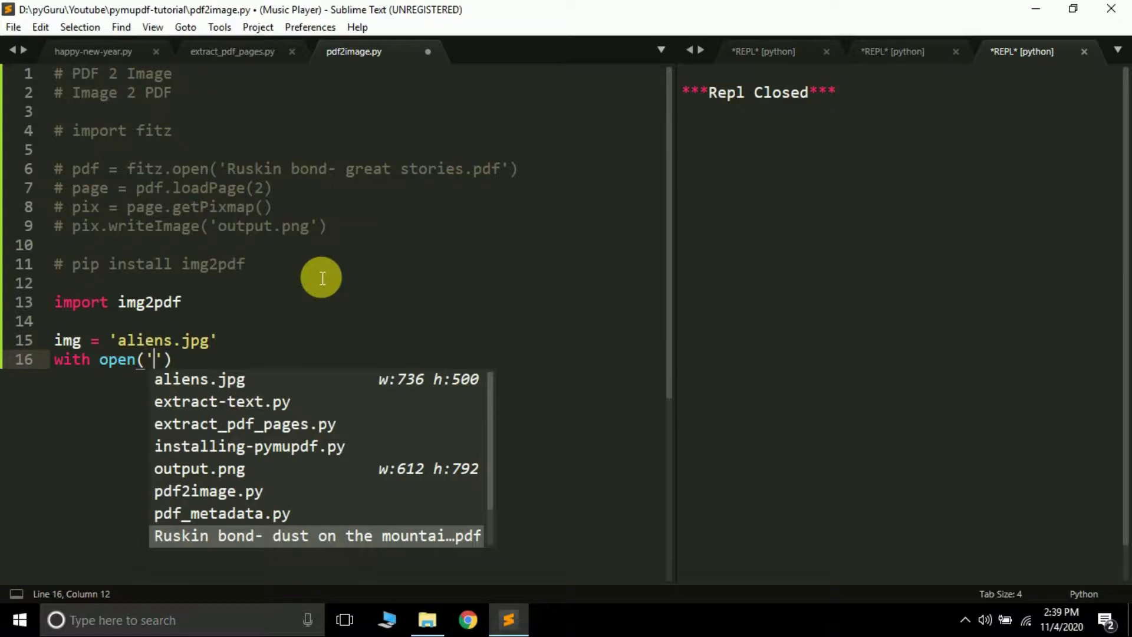
{"action": "type", "text": "ben10"}
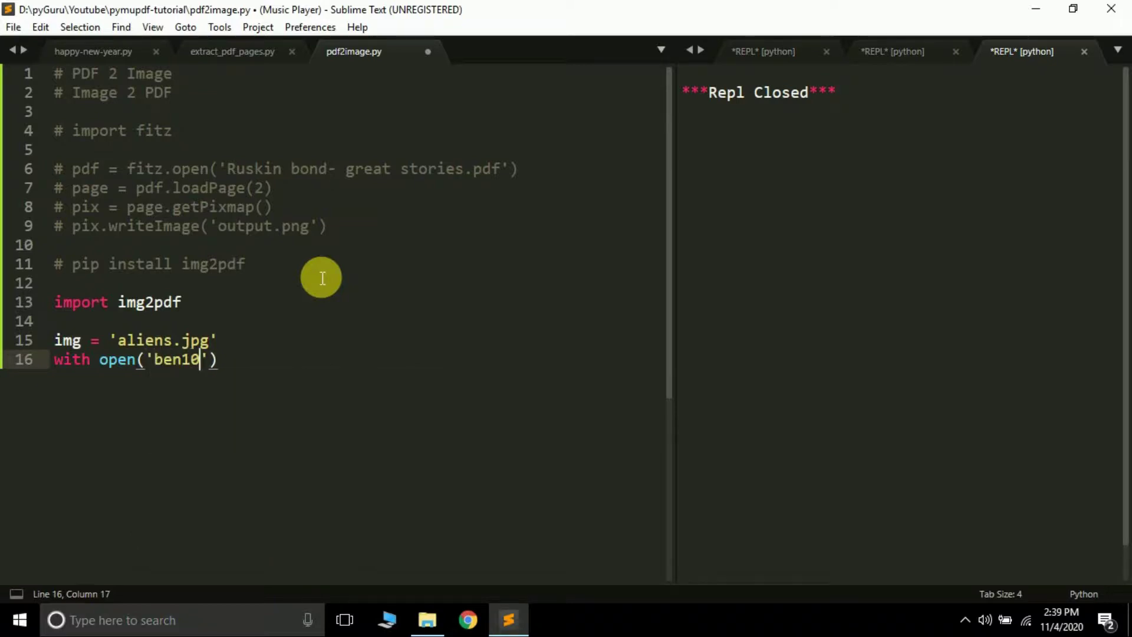
{"action": "type", "text": "alins"}
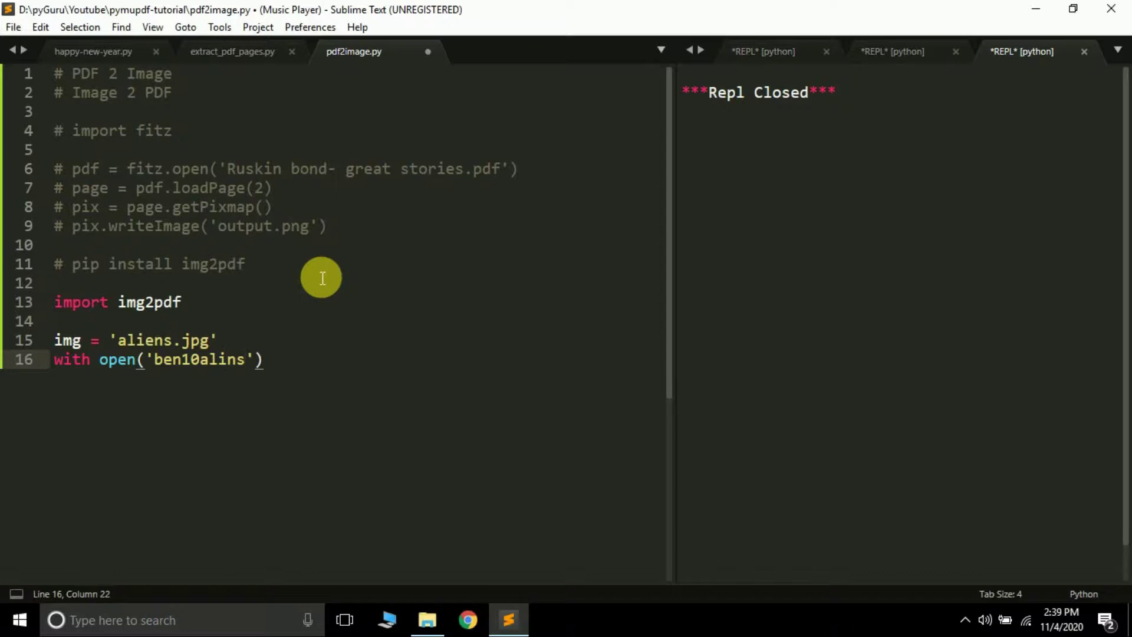
- Write with open('ben10aliens.pdf', 'wb') as file on line 16, fixing the file name typo
{"action": "key", "text": "BackSpace"}
{"action": "key", "text": "BackSpace"}
{"action": "key", "text": "BackSpace"}
{"action": "type", "text": "i"}
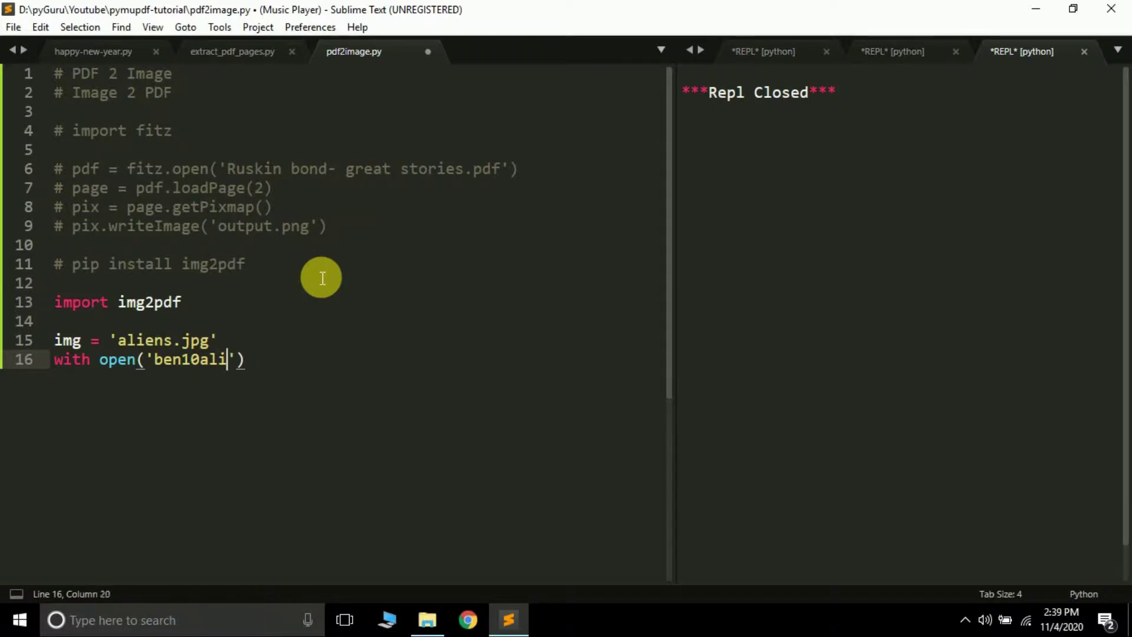
{"action": "type", "text": "ens.pdf"}
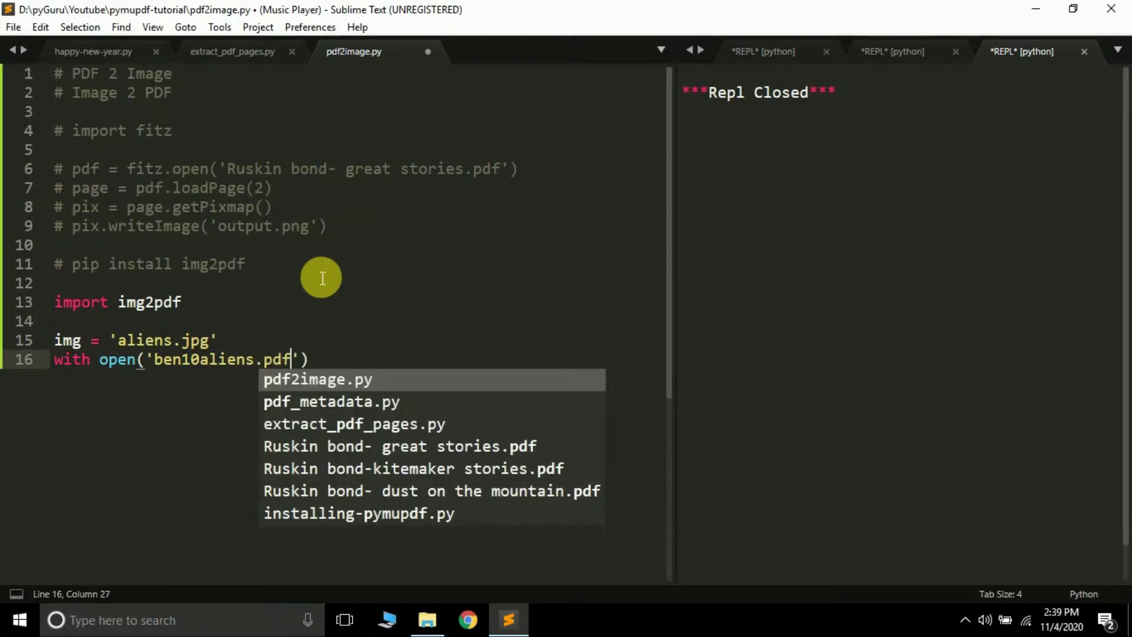
{"action": "type", "text": "', "}
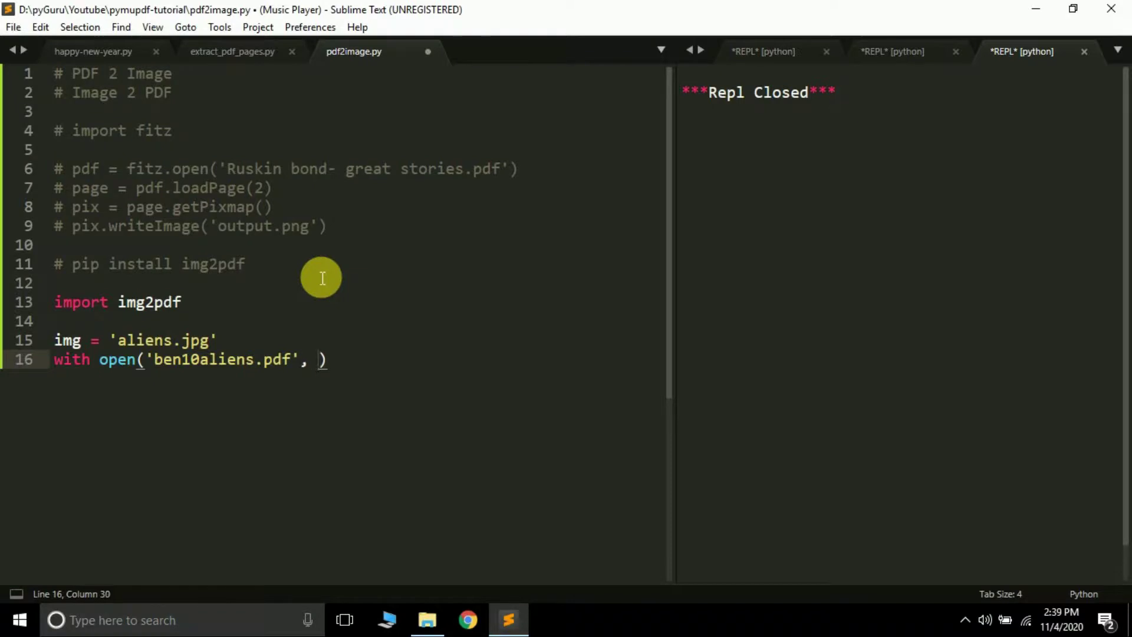
{"action": "type", "text": "'wb"}
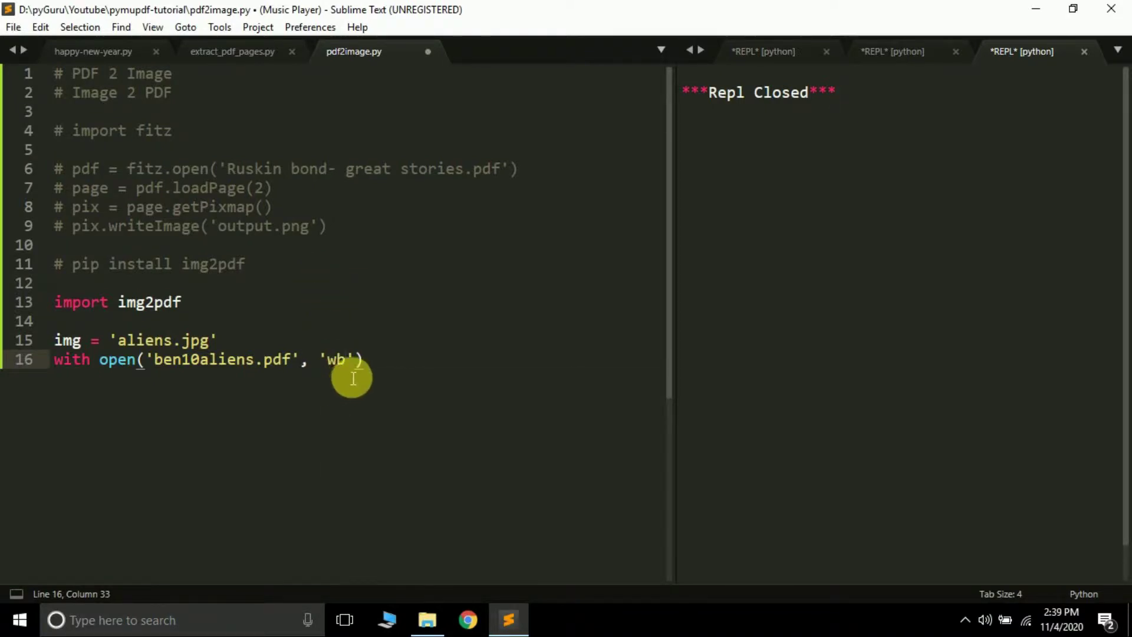
{"action": "left_click", "coordinate": [379, 364]}
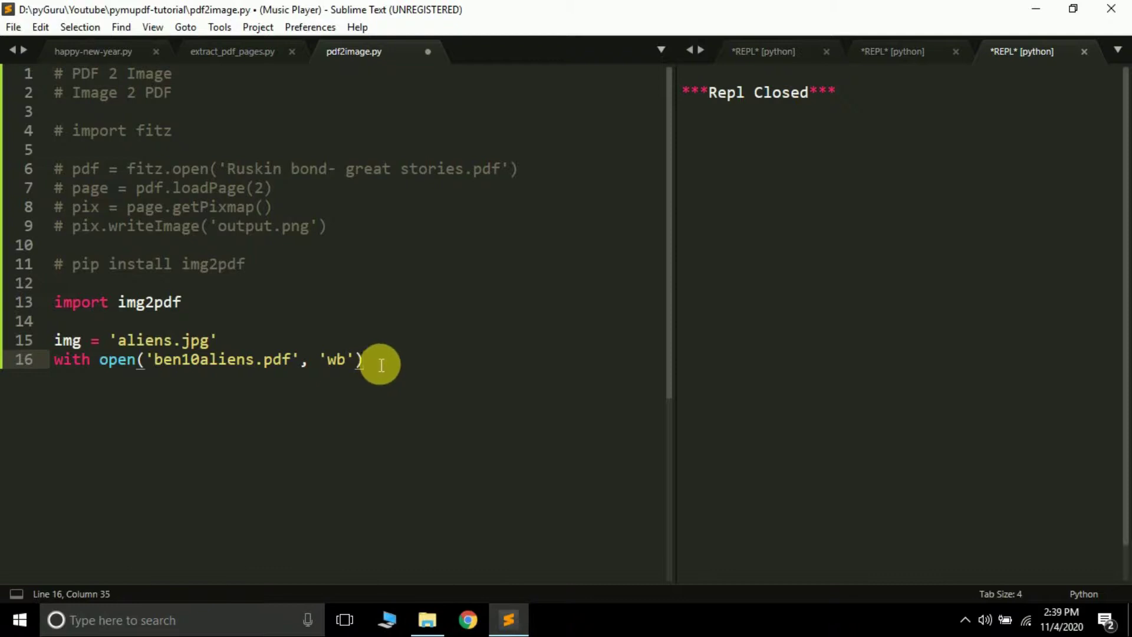
{"action": "type", "text": " as "}
{"action": "type", "text": "file"}
{"action": "type", "text": ":"}
- Add file.write(img2pdf.convert(img)) to the with block, save, and run the script
{"action": "key", "text": "Return"}
{"action": "type", "text": "file"}
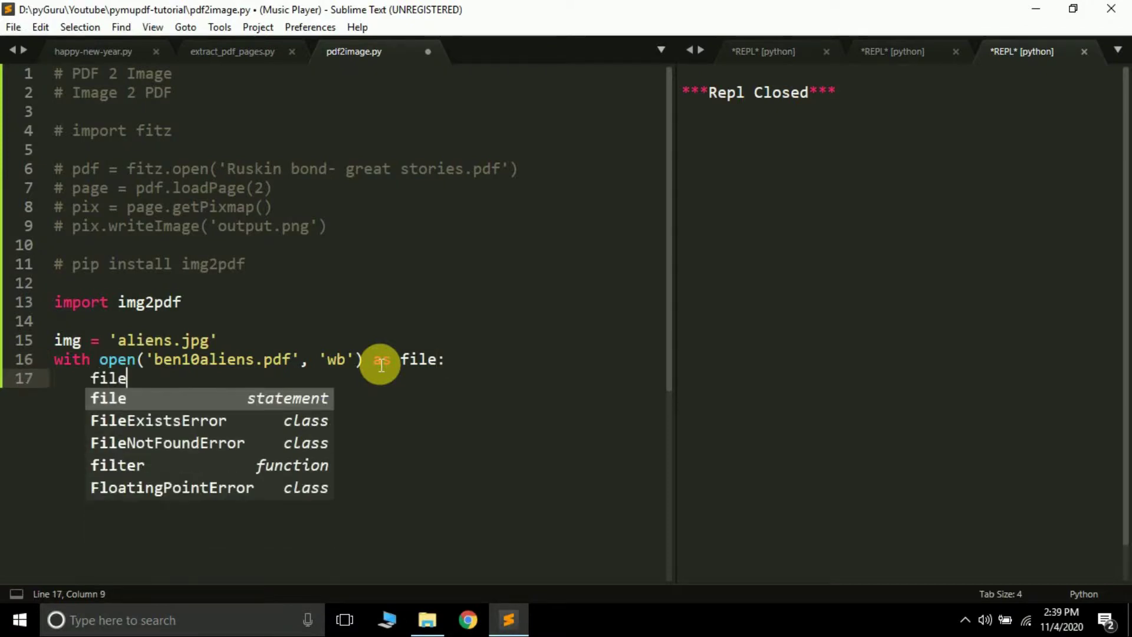
{"action": "type", "text": ".write"}
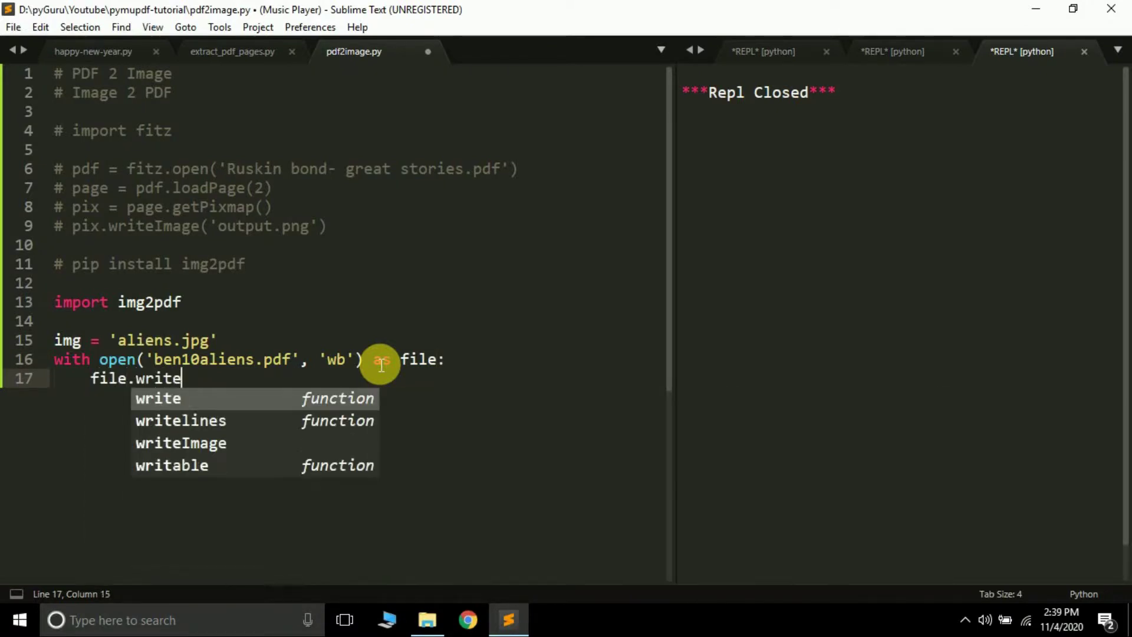
{"action": "type", "text": "("}
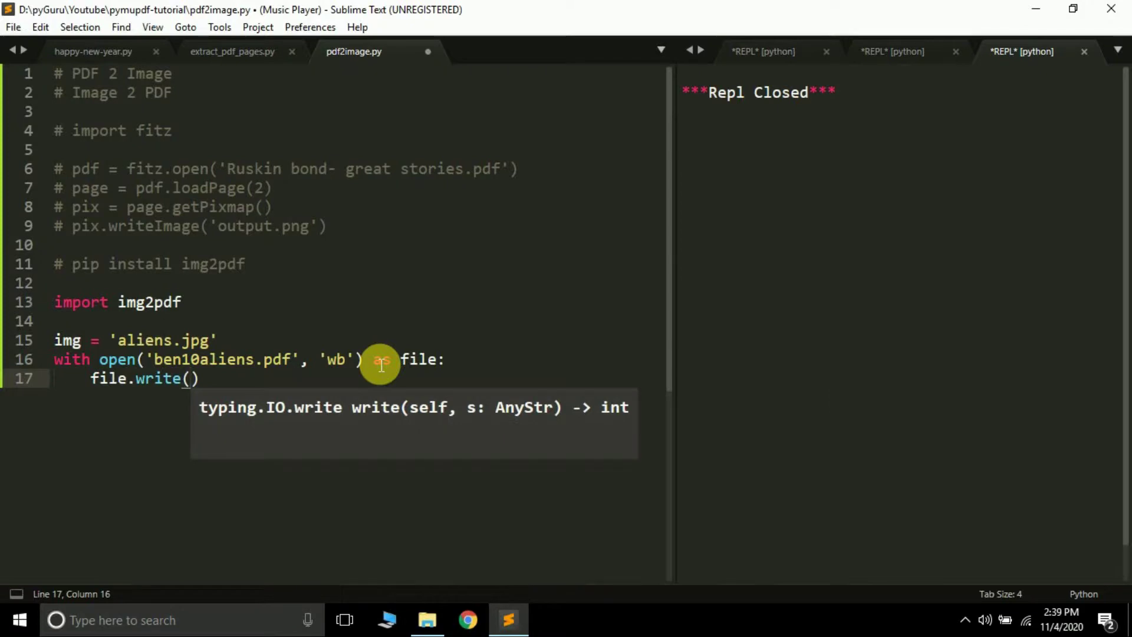
{"action": "type", "text": "i"}
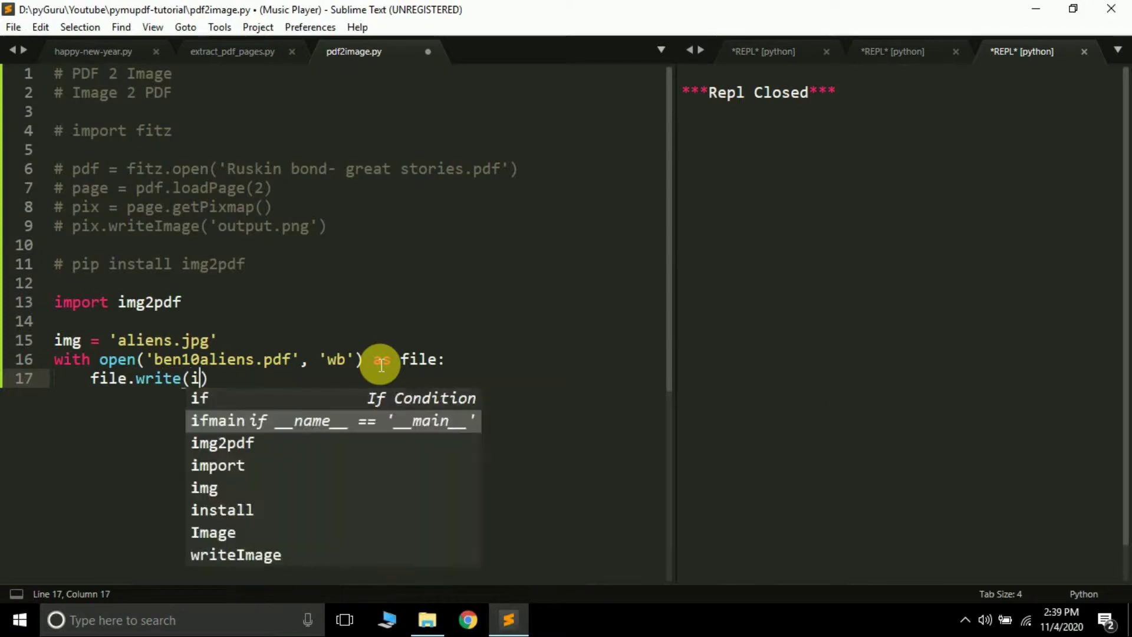
{"action": "type", "text": "mg2pd"}
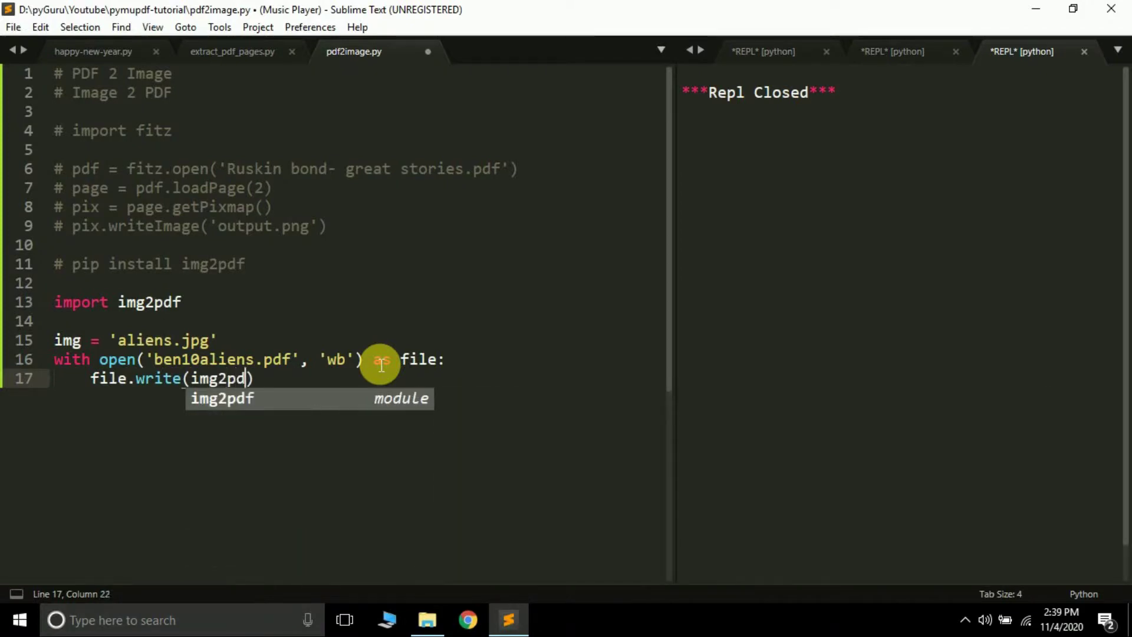
{"action": "type", "text": "f."}
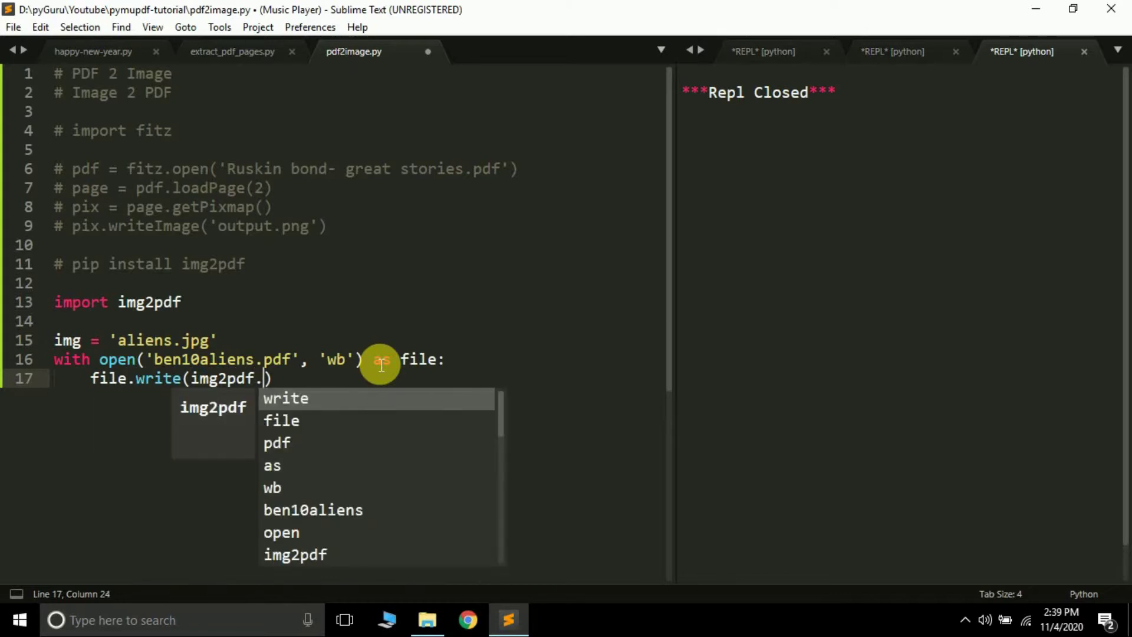
{"action": "type", "text": "con"}
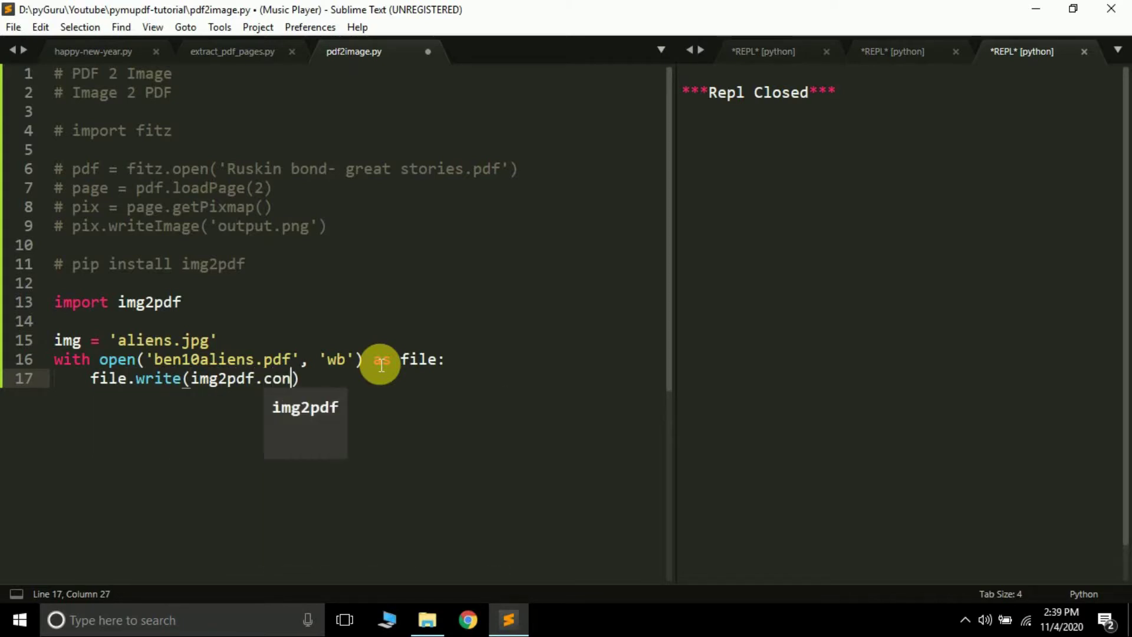
{"action": "type", "text": "vert("}
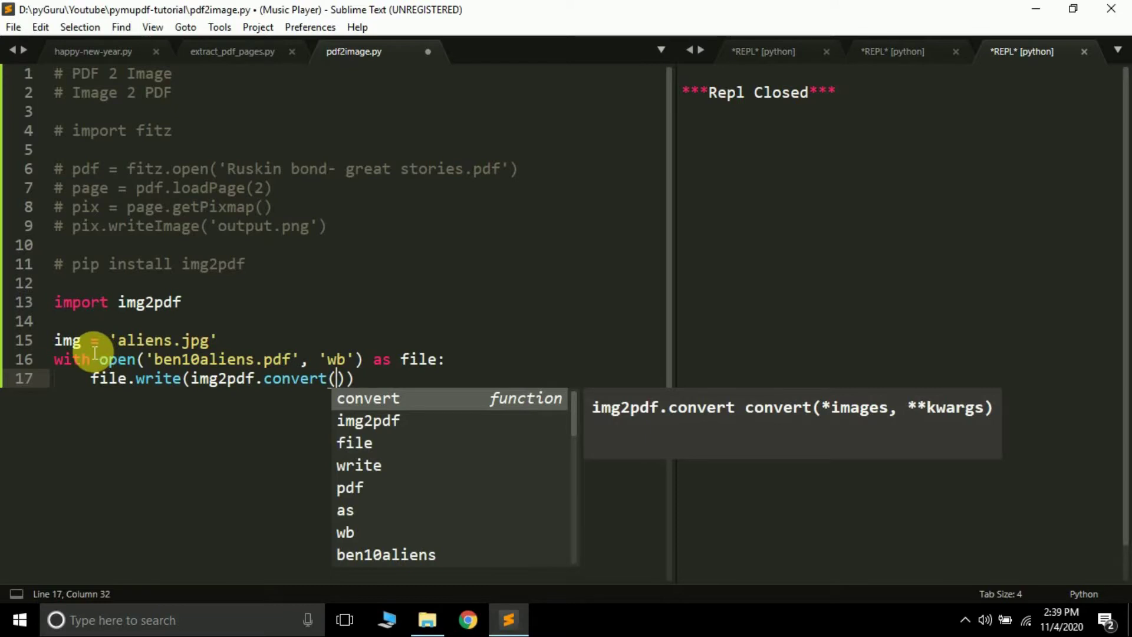
{"action": "type", "text": "img"}
{"action": "key", "text": "ctrl+s"}
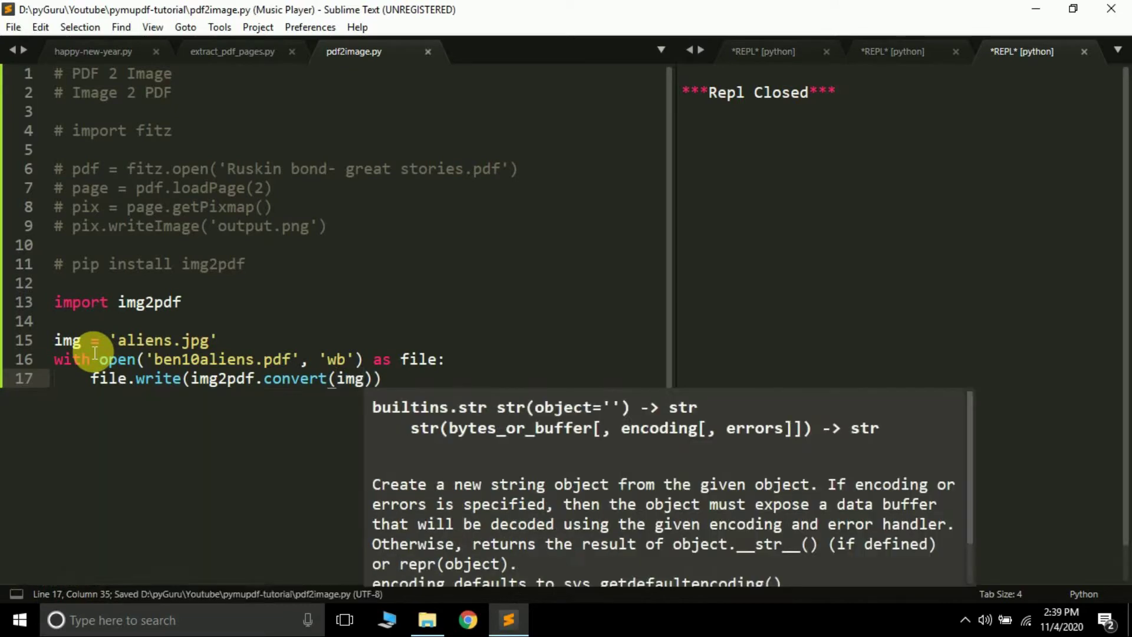
{"action": "key", "text": "F5"}
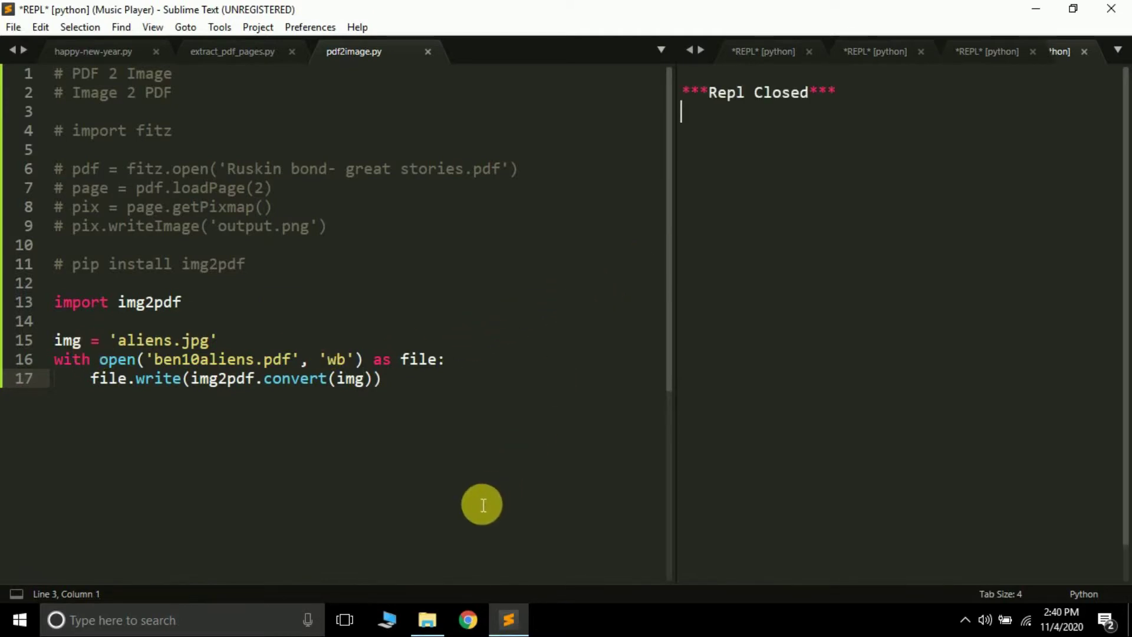
- Open the generated ben10aliens.pdf from the project folder
{"action": "left_click", "coordinate": [425, 621]}
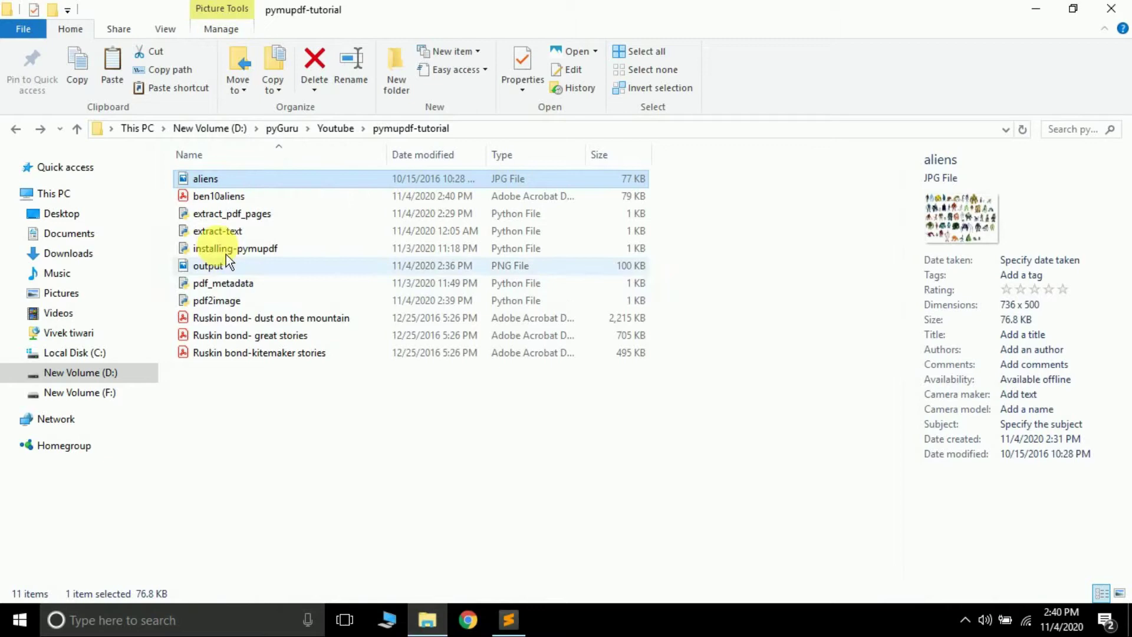
{"action": "left_click", "coordinate": [220, 197]}
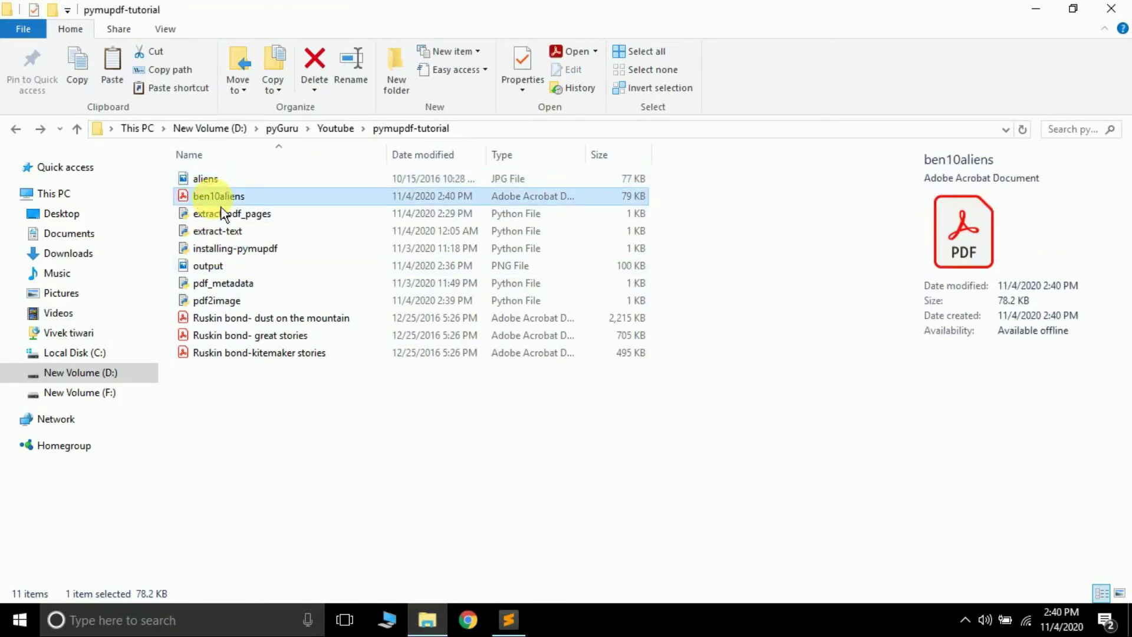
{"action": "double_click", "coordinate": [221, 196]}
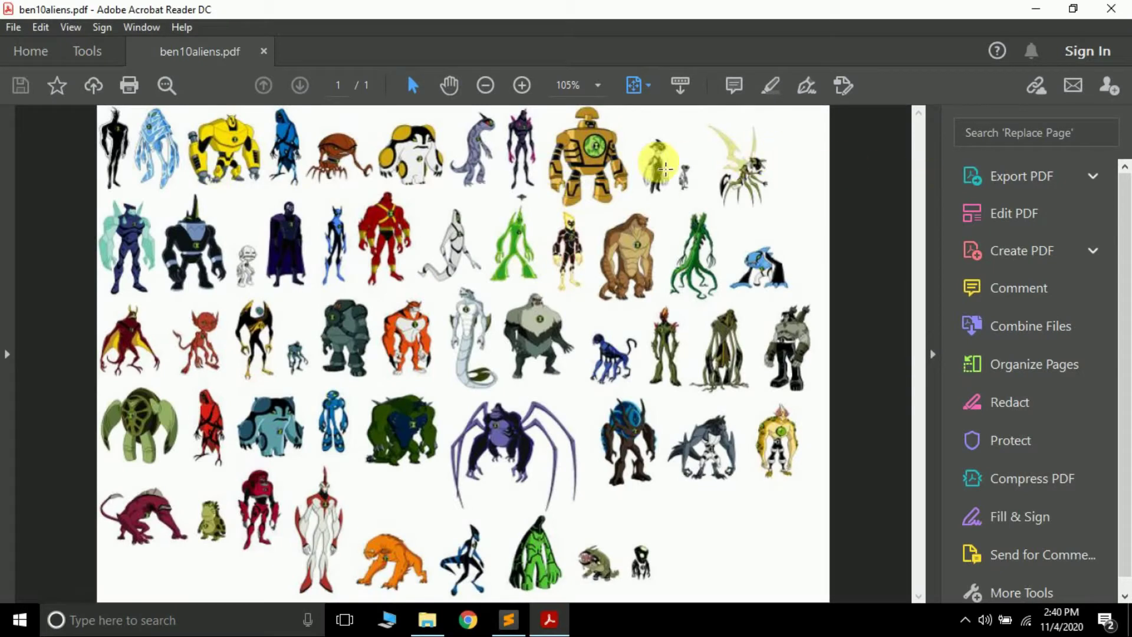
- Zoom out and back in on the aliens image page, then close Acrobat Reader
{"action": "left_click", "coordinate": [485, 86]}
{"action": "left_click", "coordinate": [485, 86]}
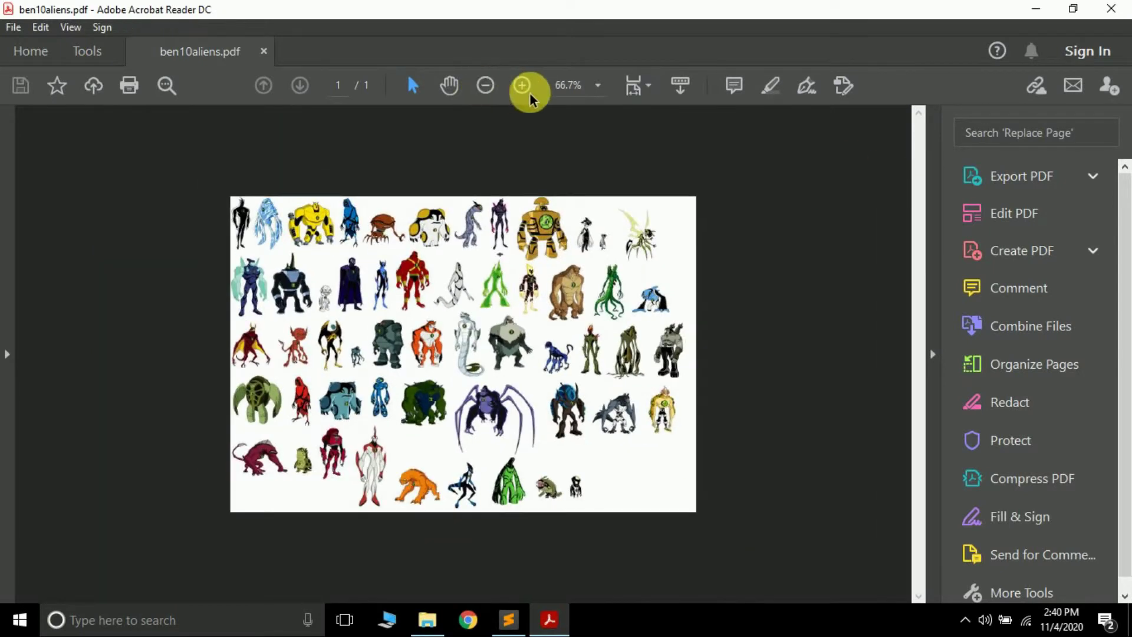
{"action": "left_click", "coordinate": [526, 89]}
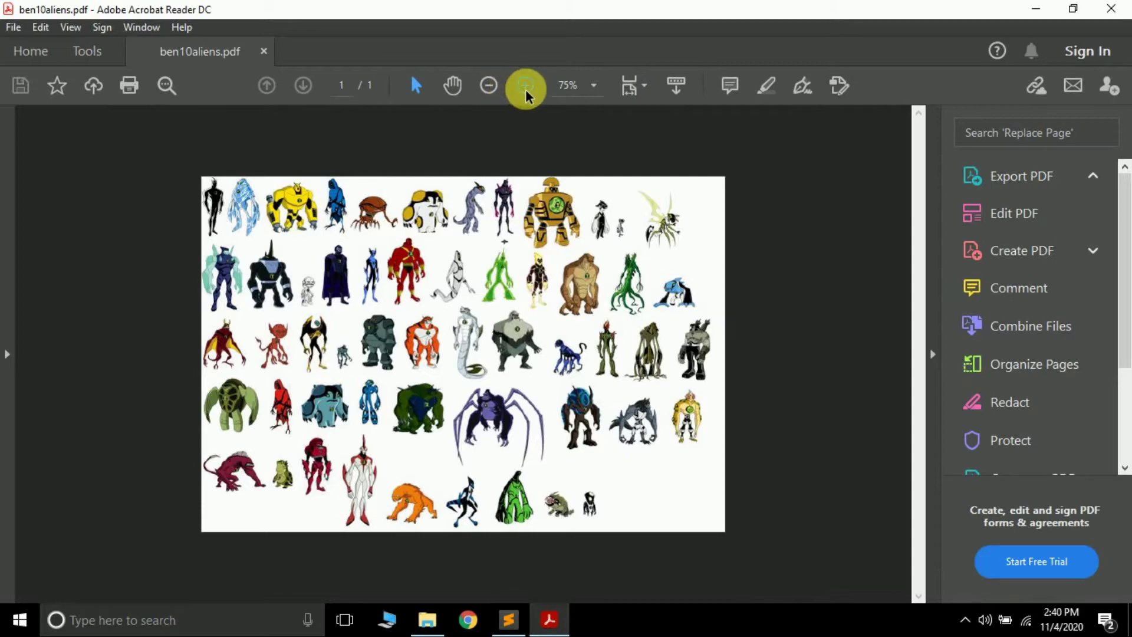
{"action": "left_click", "coordinate": [525, 89]}
{"action": "left_click", "coordinate": [487, 85]}
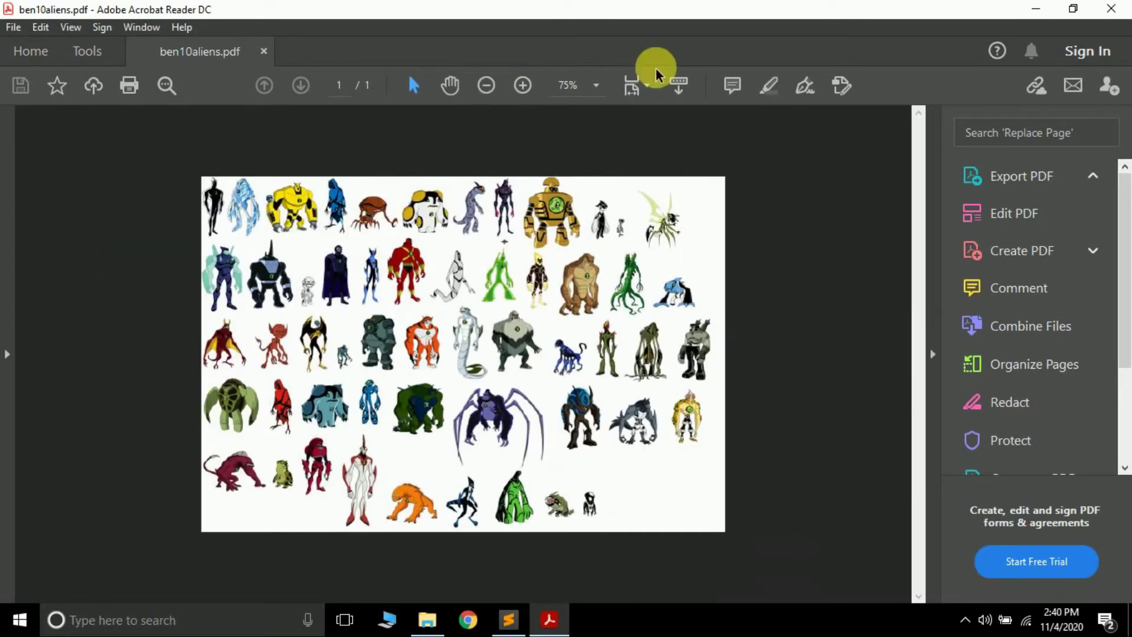
{"action": "left_click", "coordinate": [1111, 9]}
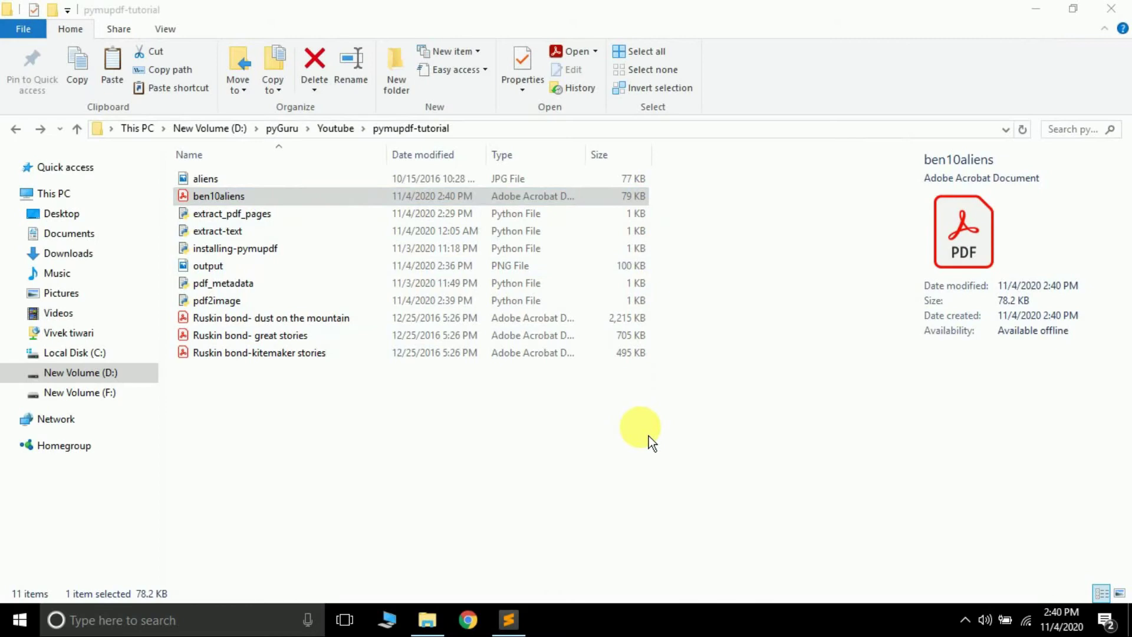
- Return to pdf2image.py and drag the pane divider right to widen the code pane
{"action": "left_click", "coordinate": [651, 442]}
{"action": "left_click", "coordinate": [508, 619]}
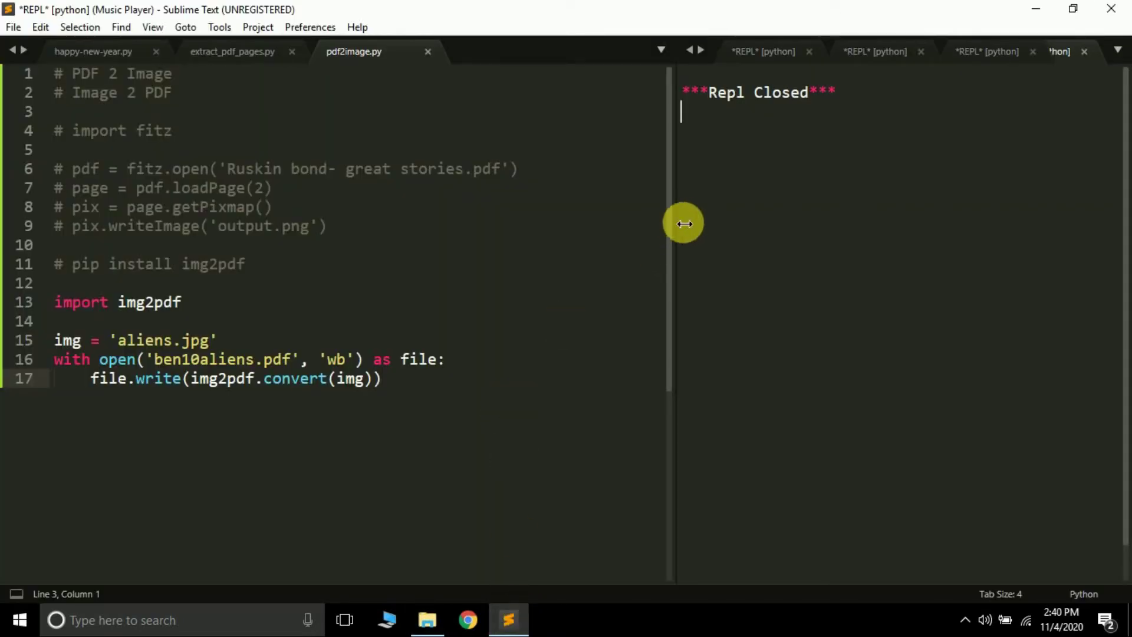
{"action": "left_click_drag", "start_coordinate": [682, 223], "coordinate": [781, 198]}
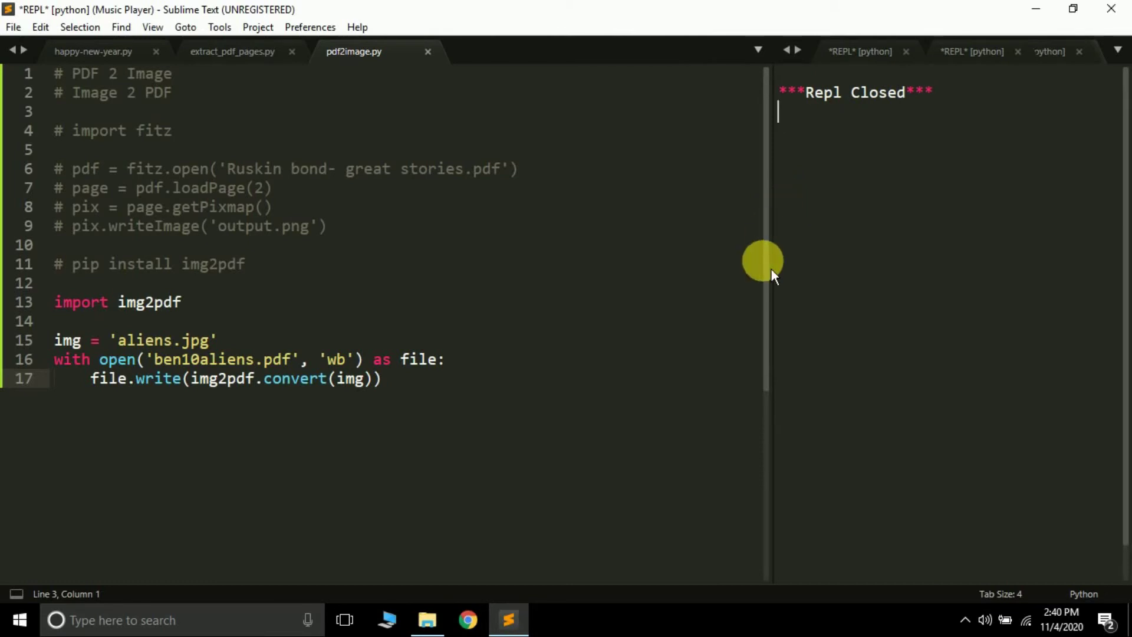